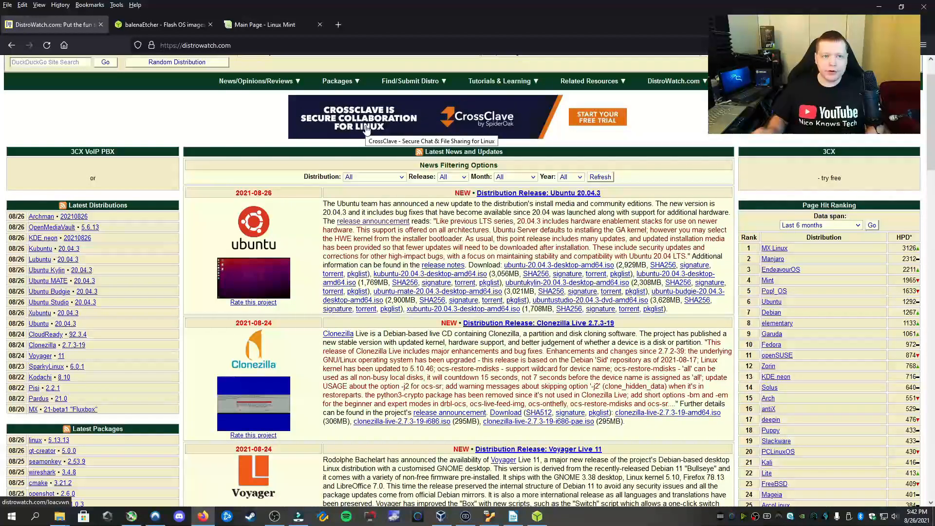
On the Linux Mint site, open the Linux Mint 20.2 Cinnamon 64-bit download page
{"action": "left_click", "coordinate": [262, 26]}
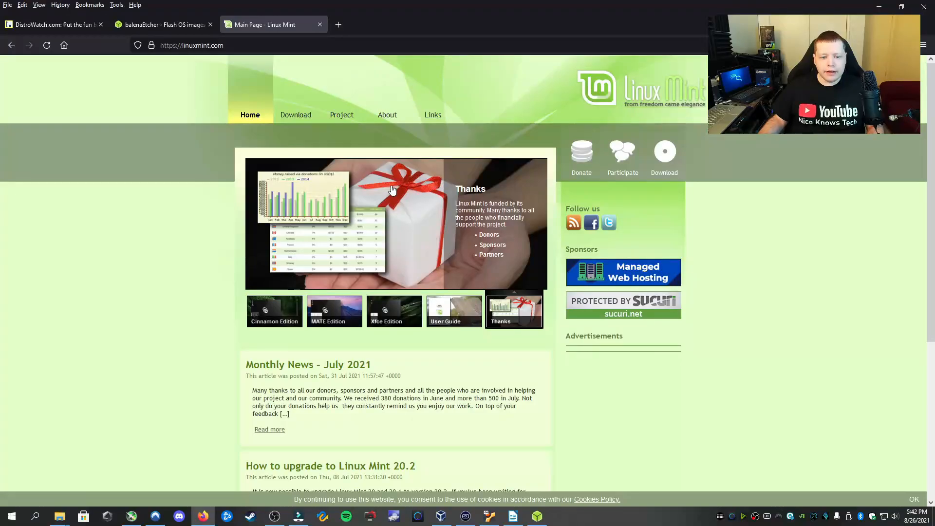
{"action": "left_click", "coordinate": [293, 120]}
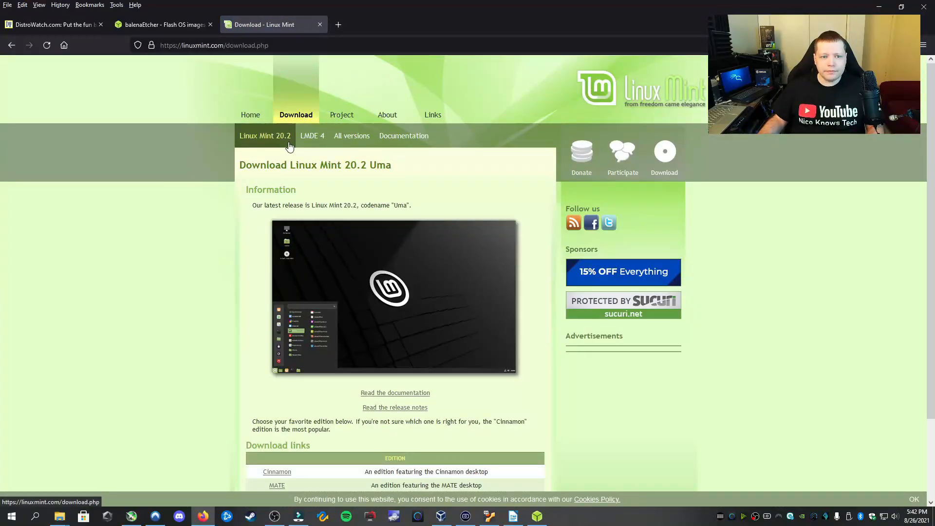
{"action": "scroll", "coordinate": [321, 192], "scroll_direction": "down", "scroll_amount": 3}
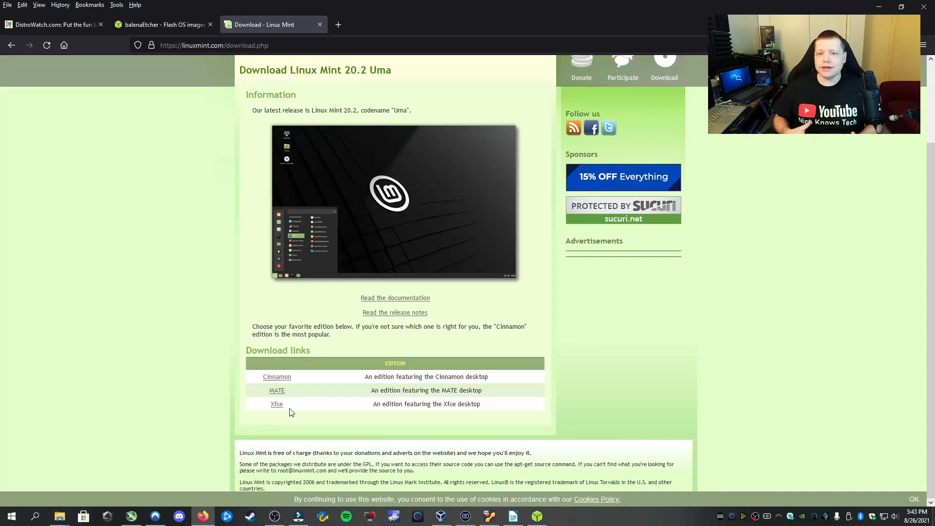
{"action": "left_click", "coordinate": [287, 378]}
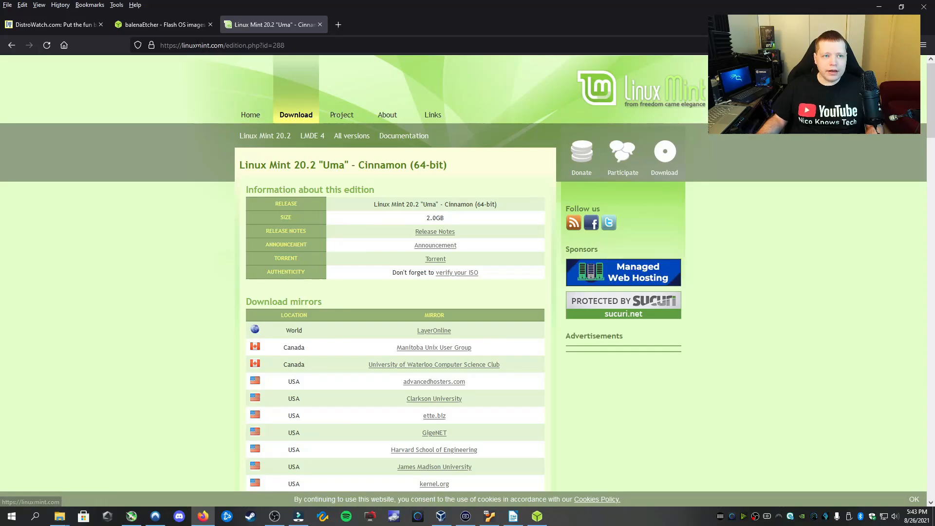
Bring the balenaEtcher website tab to the front in Firefox
{"action": "left_click", "coordinate": [181, 26]}
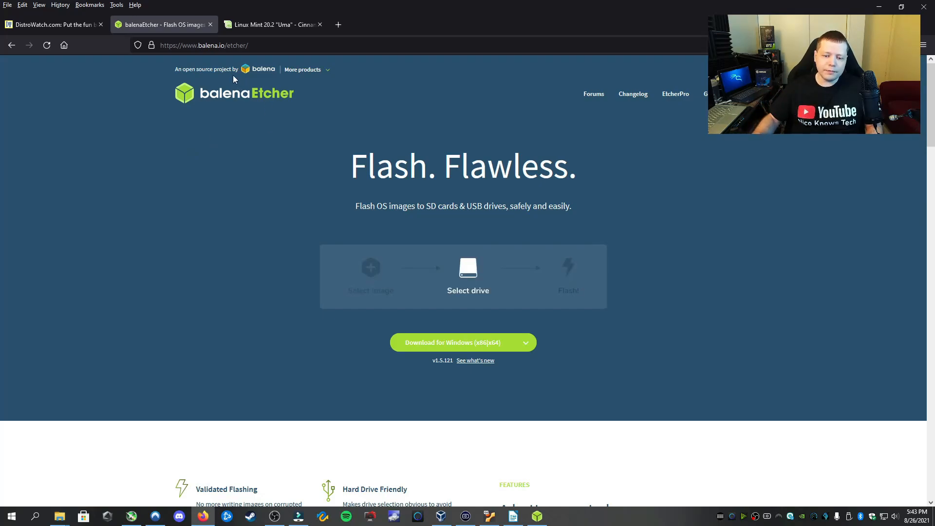
Check the Etcher download builds list, then bring the installed balenaEtcher app forward
{"action": "left_click", "coordinate": [528, 347]}
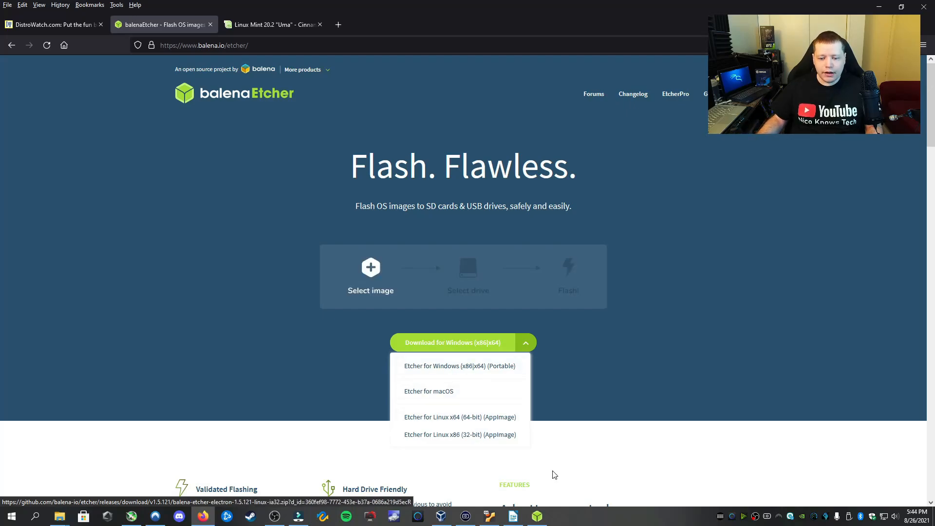
{"action": "left_click", "coordinate": [535, 517]}
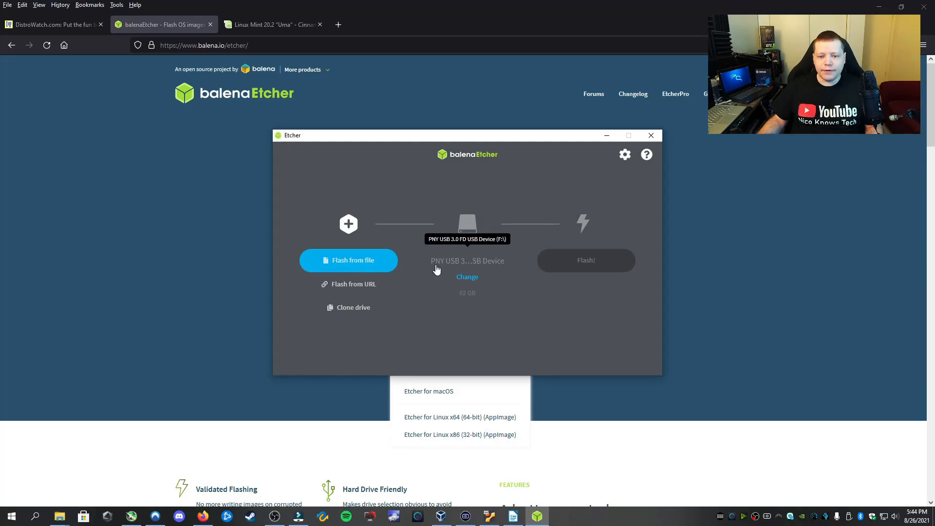
Flash linuxmint-20.2-cinnamon-64bit.iso from Downloads onto the 62 GB PNY USB drive
{"action": "left_click", "coordinate": [471, 280]}
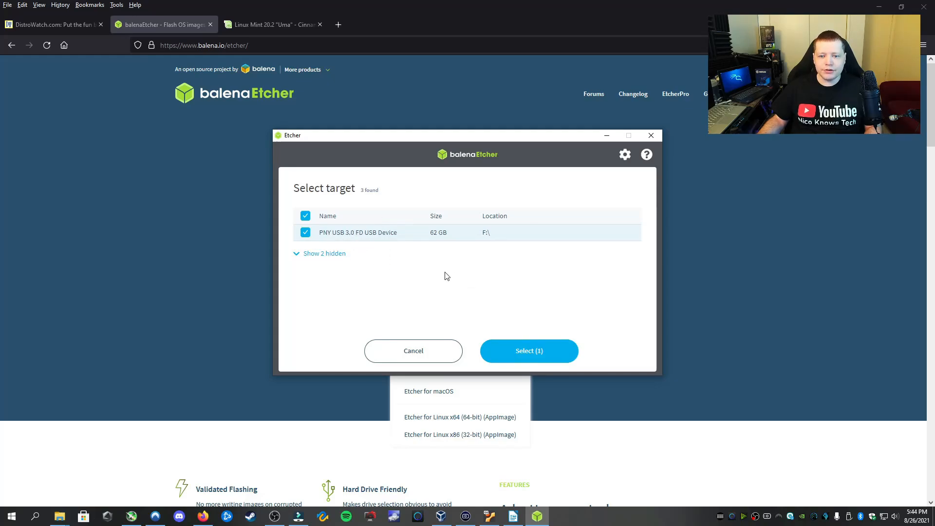
{"action": "left_click", "coordinate": [522, 354]}
{"action": "left_click", "coordinate": [360, 262]}
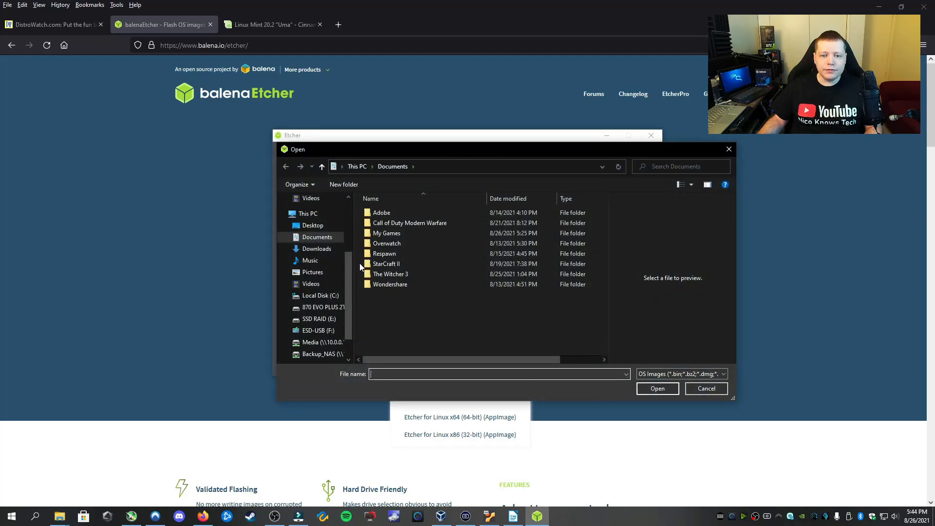
{"action": "left_click", "coordinate": [319, 251]}
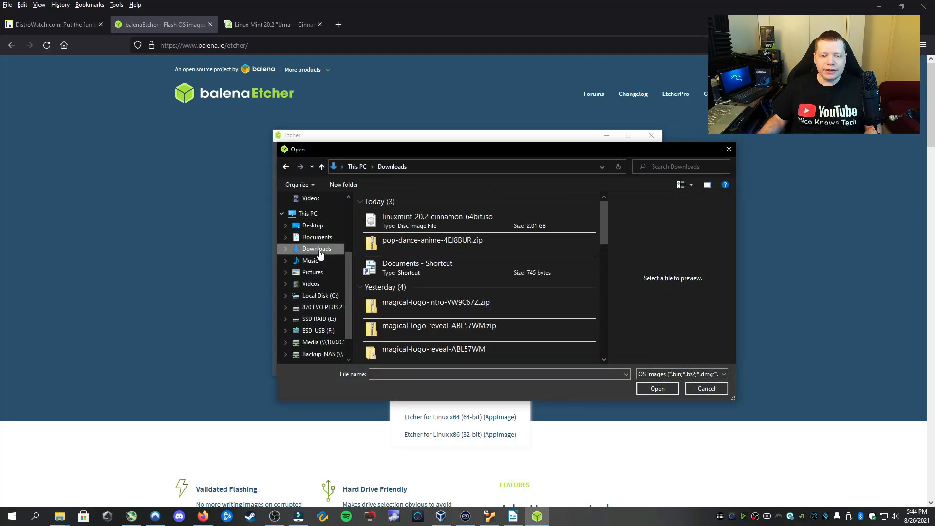
{"action": "left_click", "coordinate": [407, 217]}
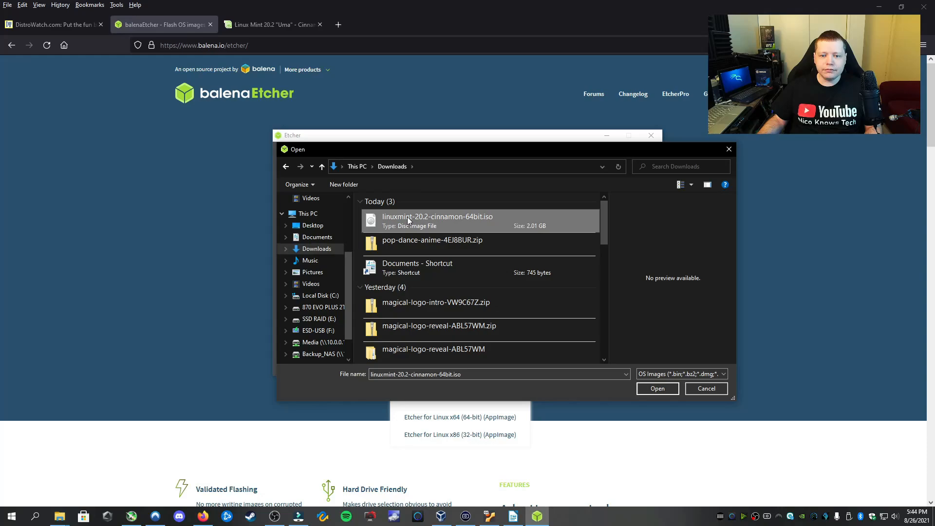
{"action": "left_click", "coordinate": [656, 388]}
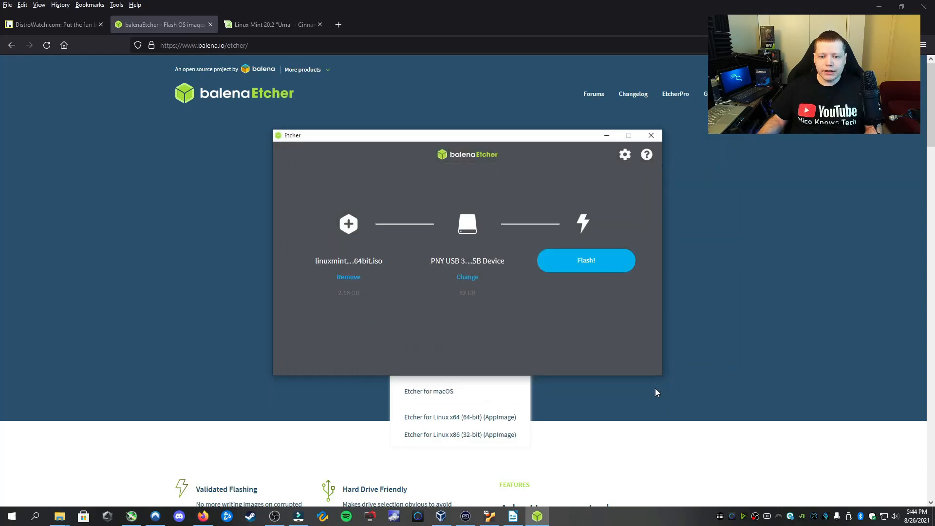
{"action": "left_click", "coordinate": [591, 265]}
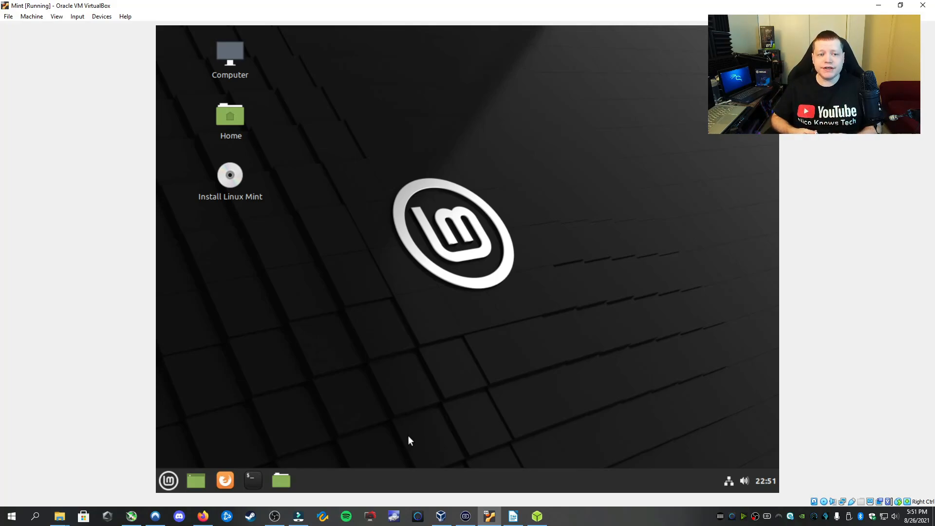
Start the Install Linux Mint program from the live desktop icon
{"action": "left_click", "coordinate": [174, 490]}
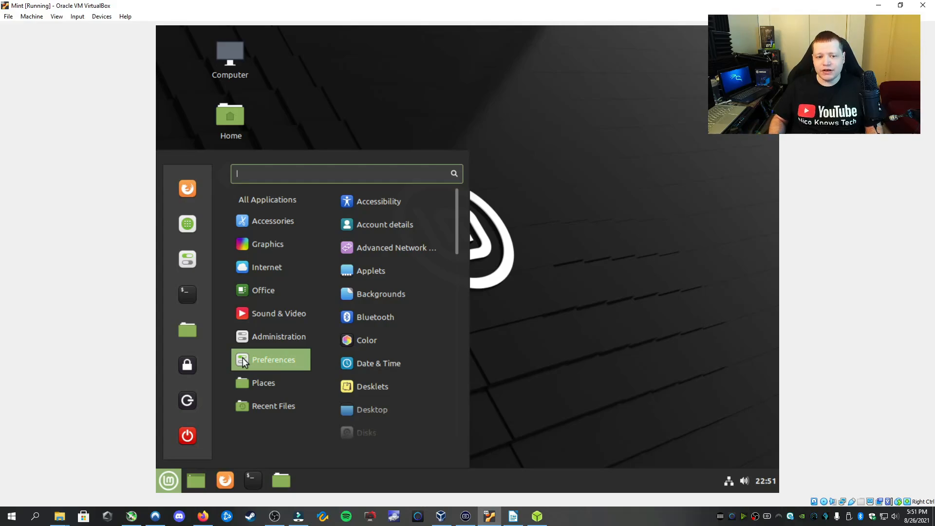
{"action": "left_click", "coordinate": [517, 294]}
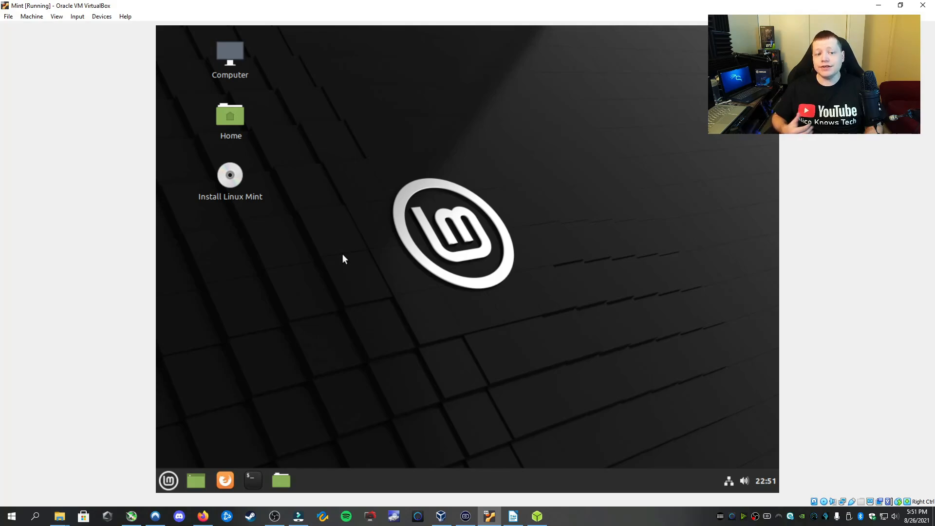
{"action": "double_click", "coordinate": [237, 176]}
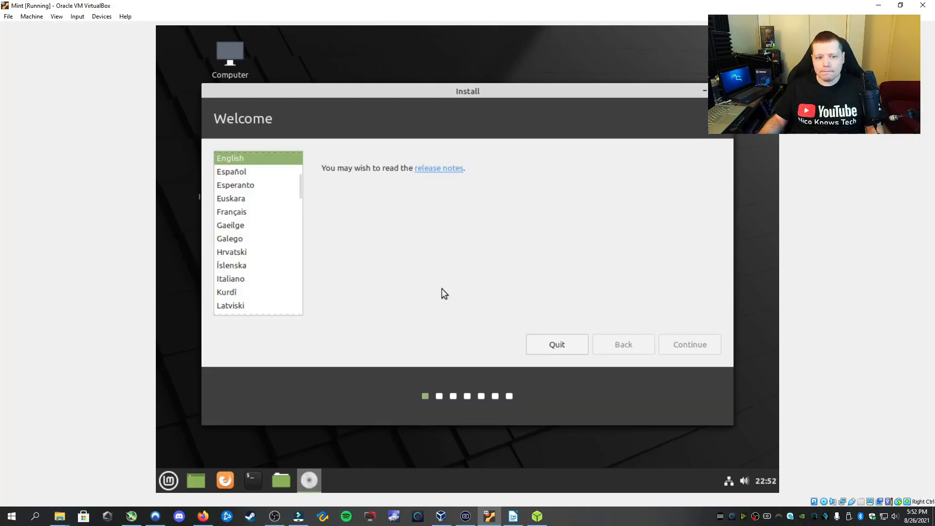
Accept English, the English (US) keyboard layout and multimedia codecs in the installer
{"action": "left_click", "coordinate": [663, 344]}
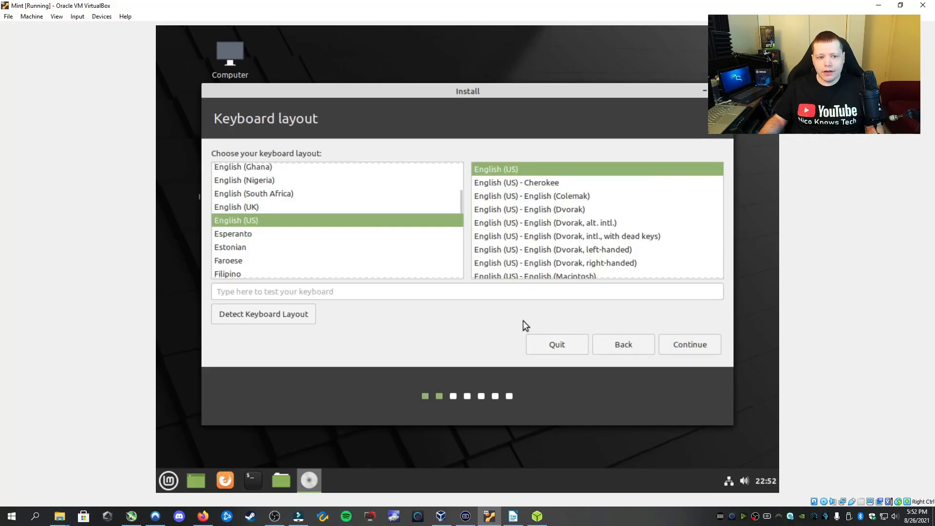
{"action": "left_click", "coordinate": [679, 344]}
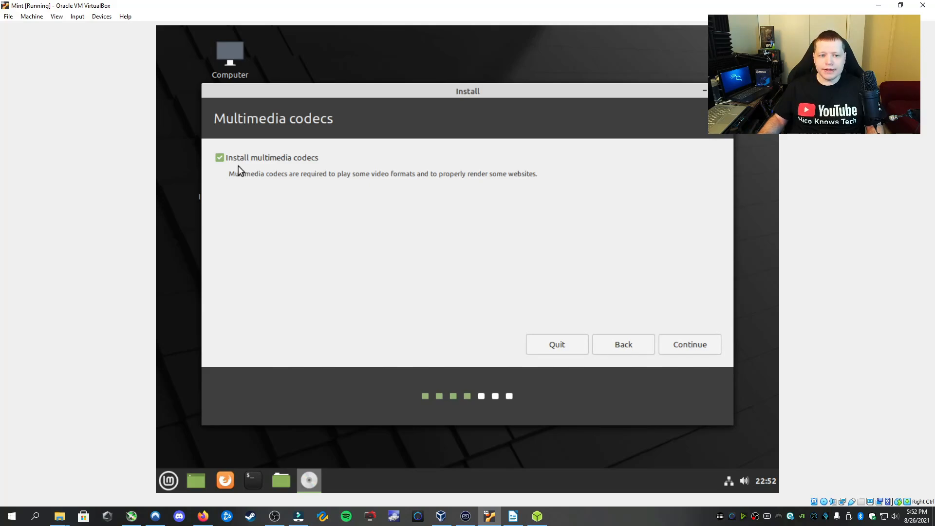
{"action": "left_click", "coordinate": [691, 346]}
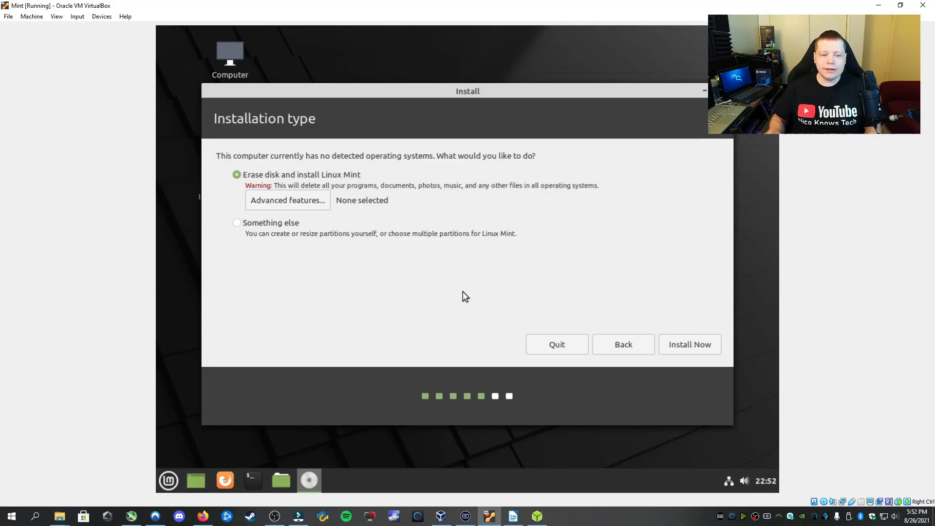
Look over manual partitioning, then go back and install with Erase disk and install Linux Mint
{"action": "left_click", "coordinate": [271, 226]}
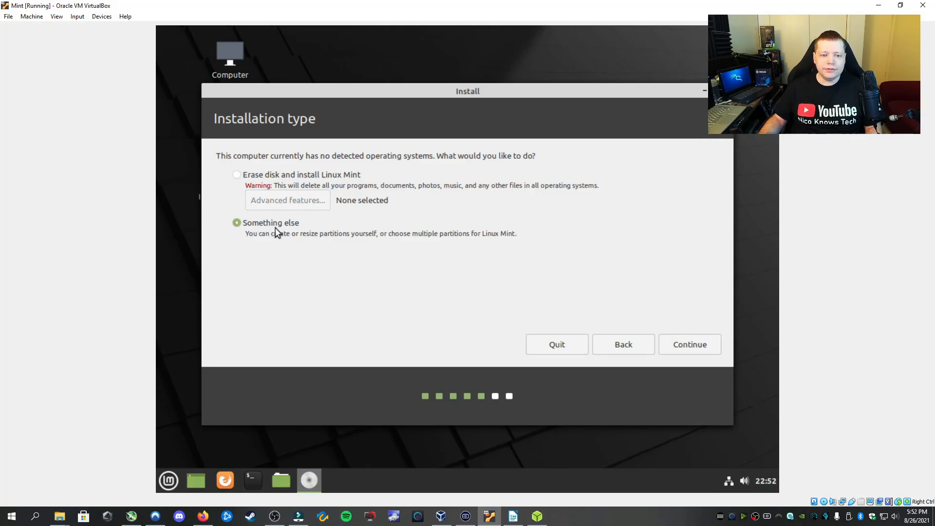
{"action": "left_click", "coordinate": [689, 338]}
{"action": "left_click", "coordinate": [507, 338]}
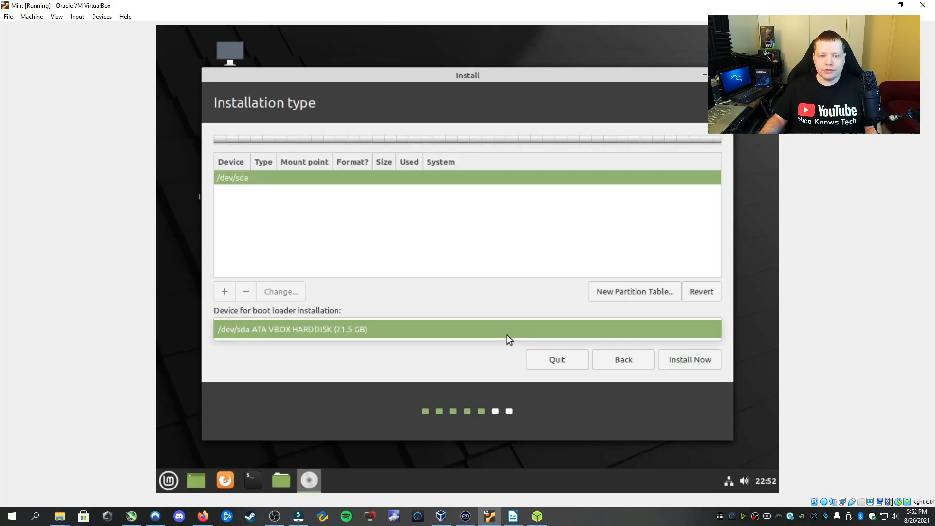
{"action": "left_click", "coordinate": [489, 355]}
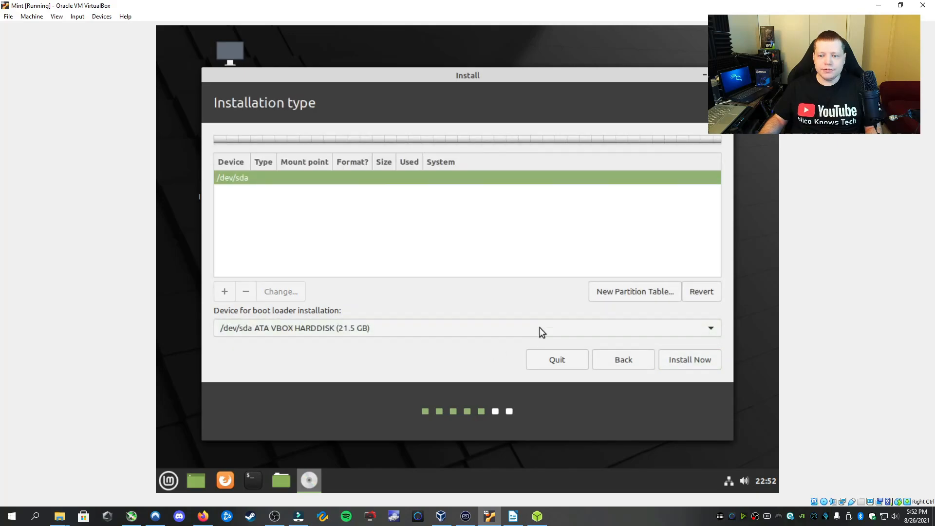
{"action": "left_click", "coordinate": [625, 363]}
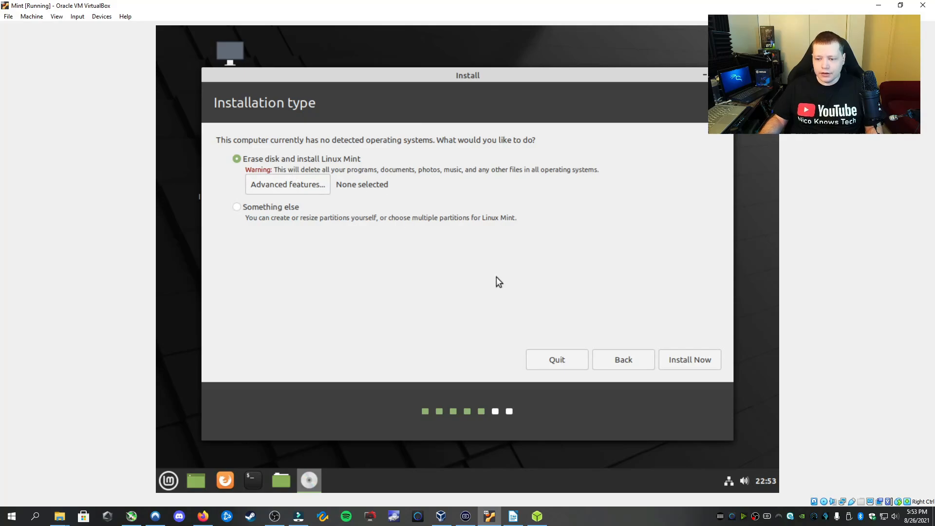
{"action": "left_click", "coordinate": [678, 359]}
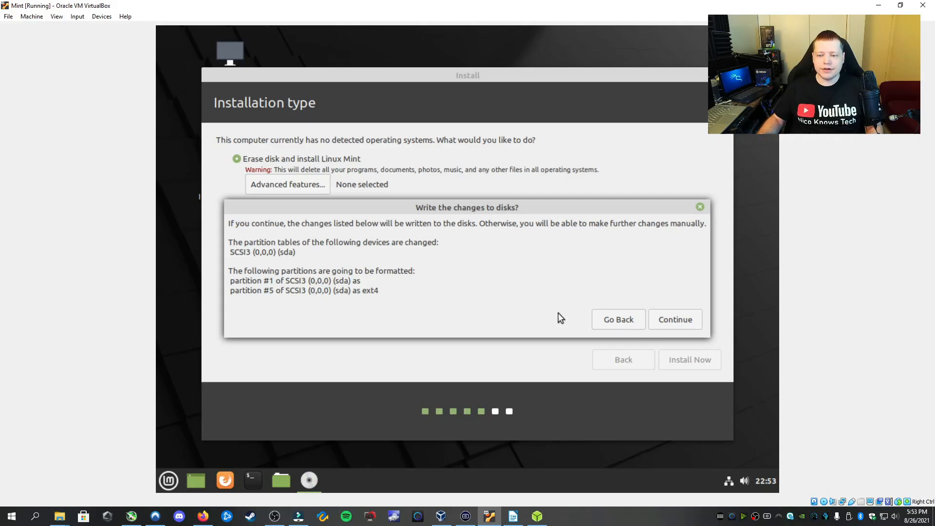
Approve writing the sda partition changes and keep Chicago as the location
{"action": "left_click", "coordinate": [676, 320]}
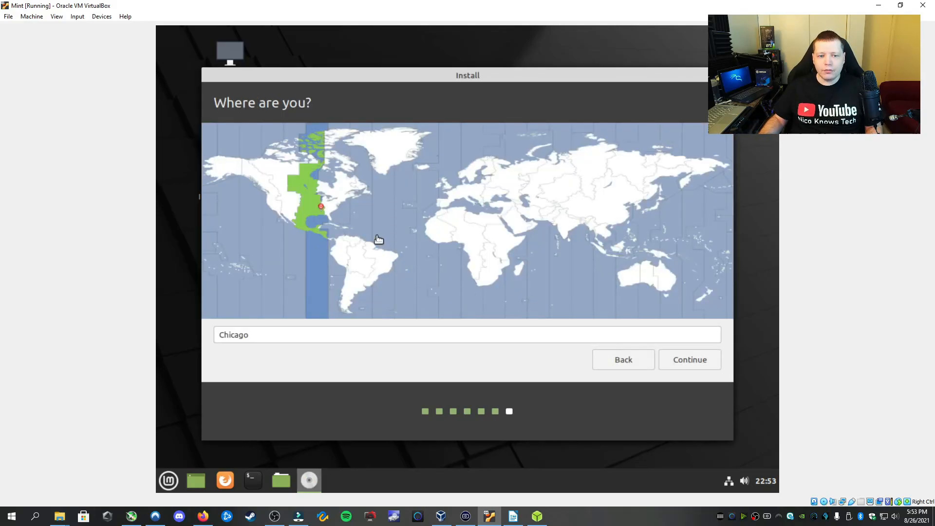
{"action": "left_click", "coordinate": [696, 361]}
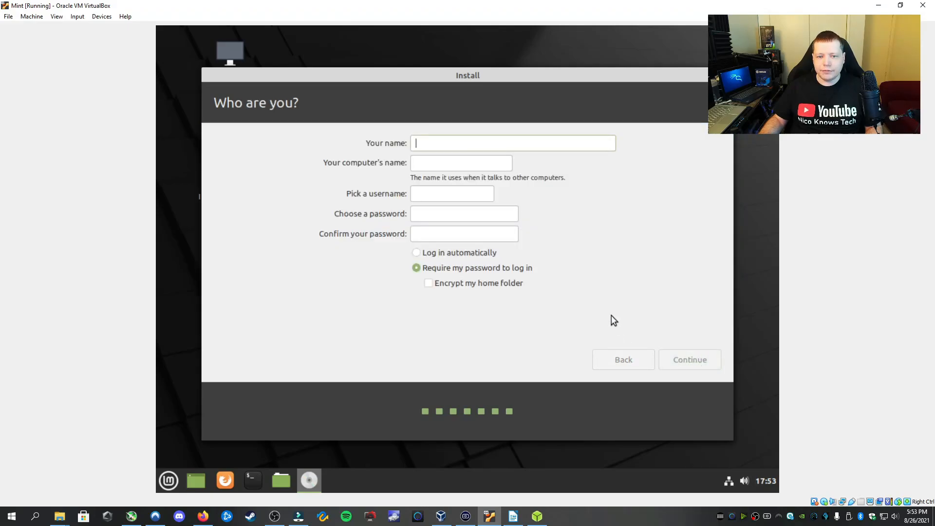
Enter the user's name and a strong account password, confirm it, and continue installing
{"action": "type", "text": "Nico"}
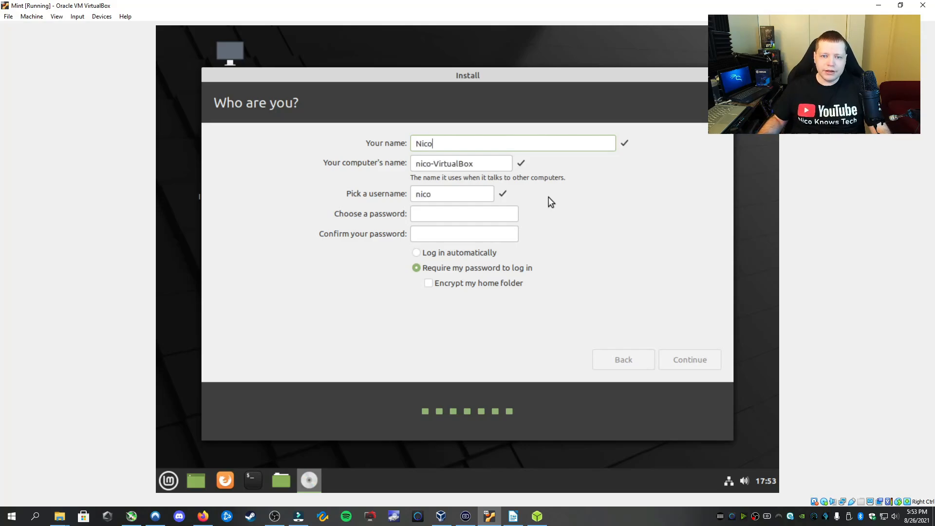
{"action": "left_click", "coordinate": [444, 215]}
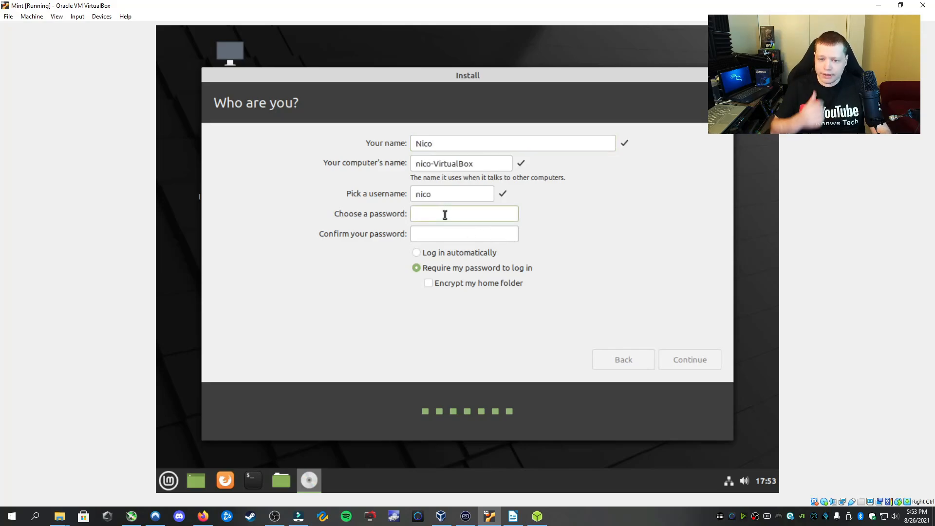
{"action": "type", "text": "********"}
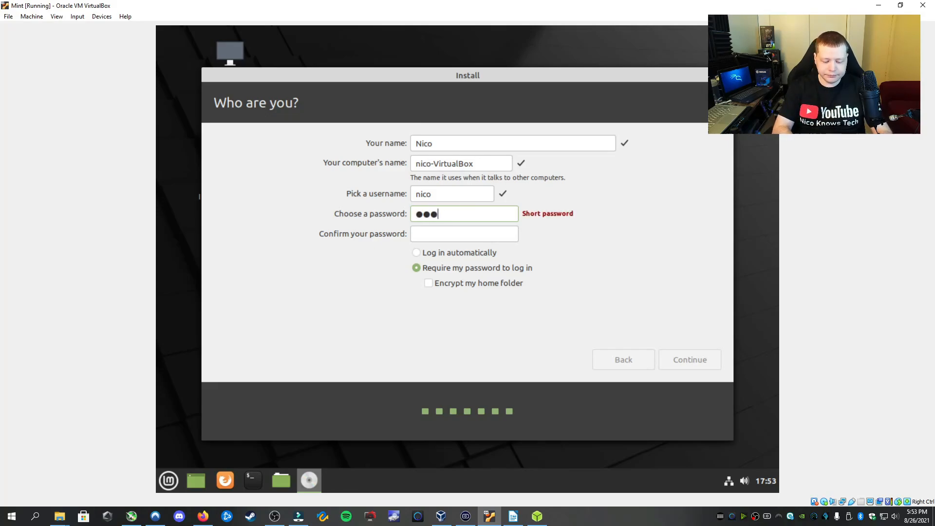
{"action": "type", "text": "*"}
{"action": "key", "text": "Tab"}
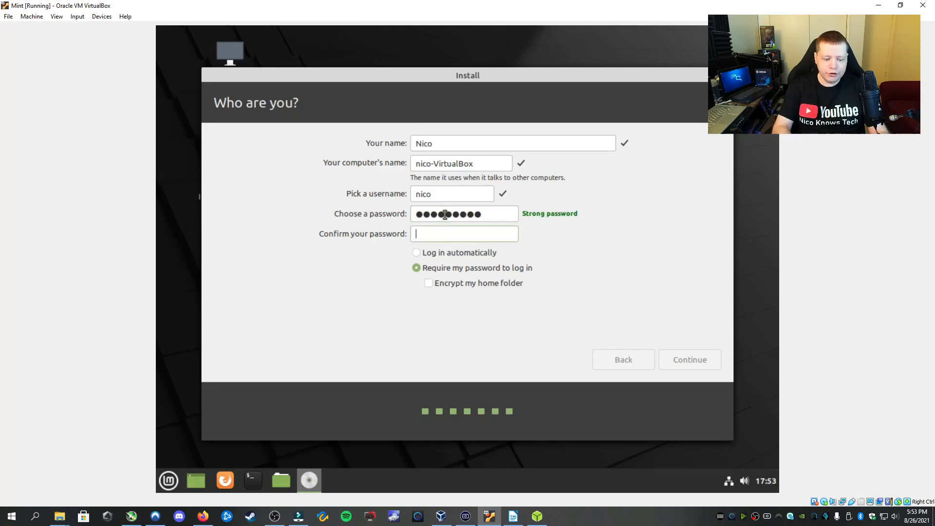
{"action": "type", "text": "***"}
{"action": "type", "text": "•••"}
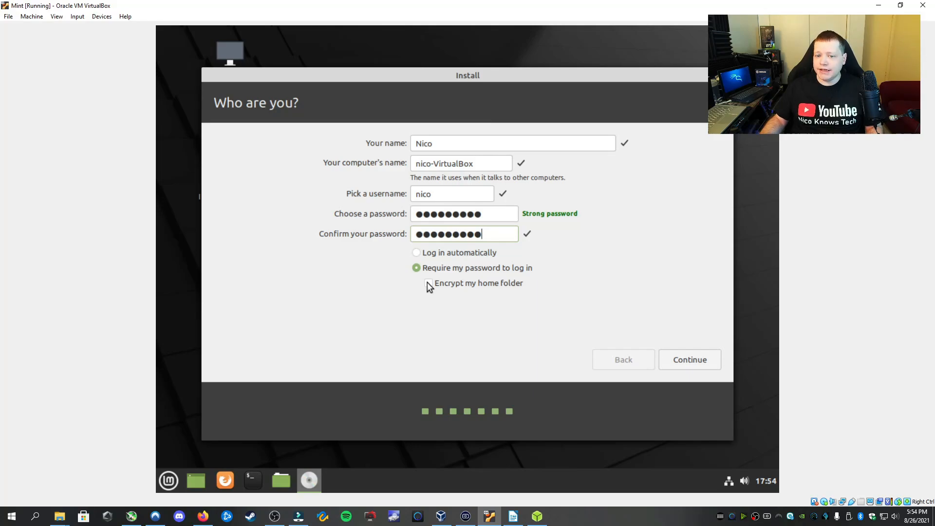
{"action": "left_click", "coordinate": [690, 359]}
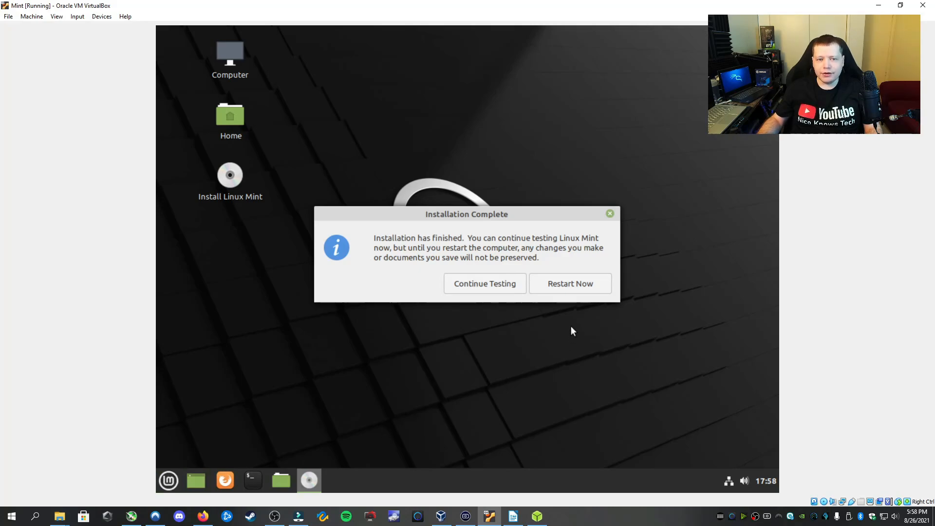
Restart the VM and pass the remove-installation-medium prompt to reach the login screen
{"action": "left_click", "coordinate": [571, 285]}
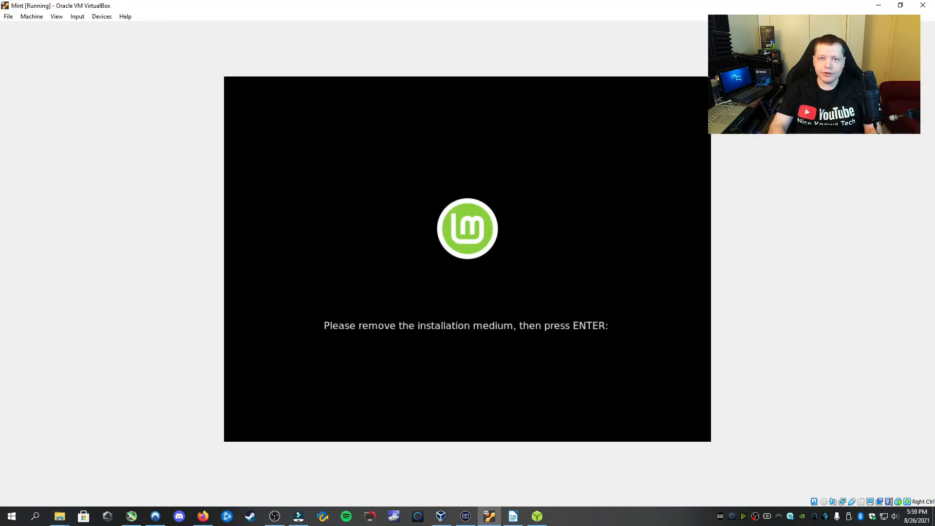
{"action": "key", "text": "Return"}
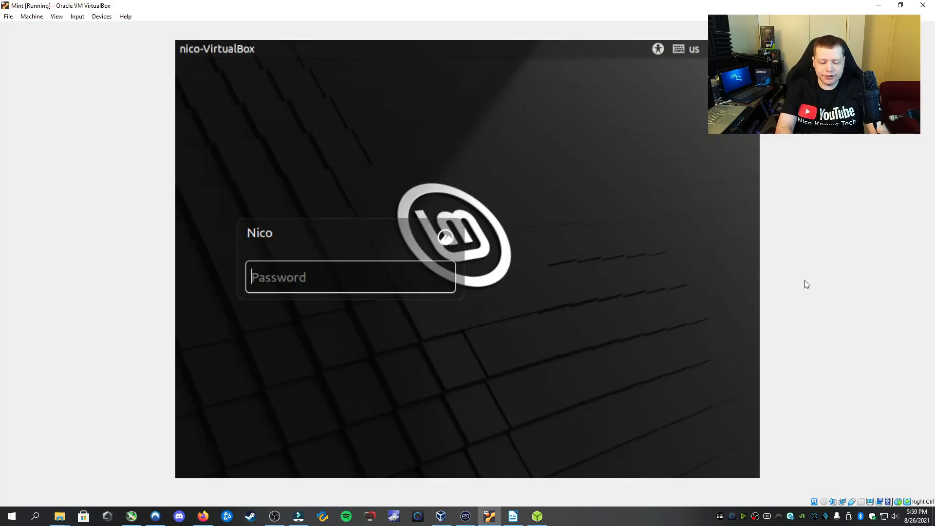
Log in to the newly installed Linux Mint with the account password
{"action": "type", "text": "•••••••••"}
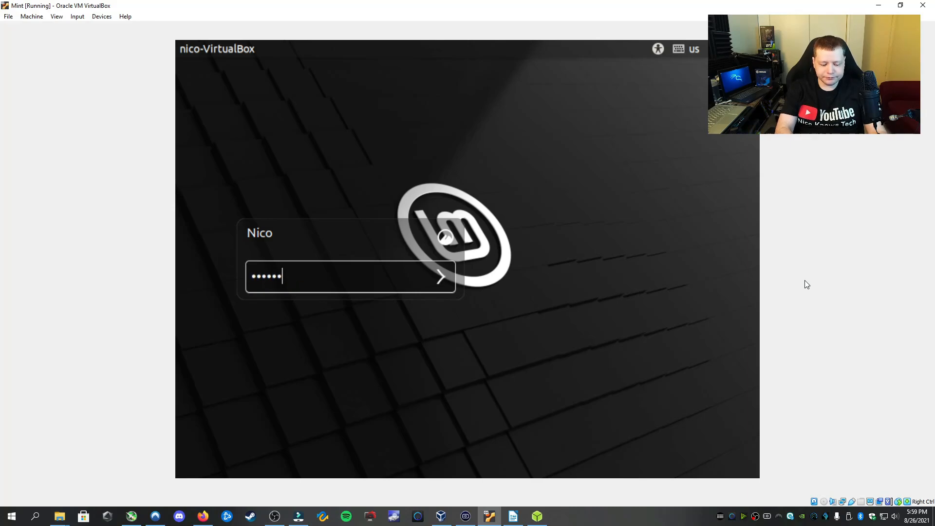
{"action": "key", "text": "Return"}
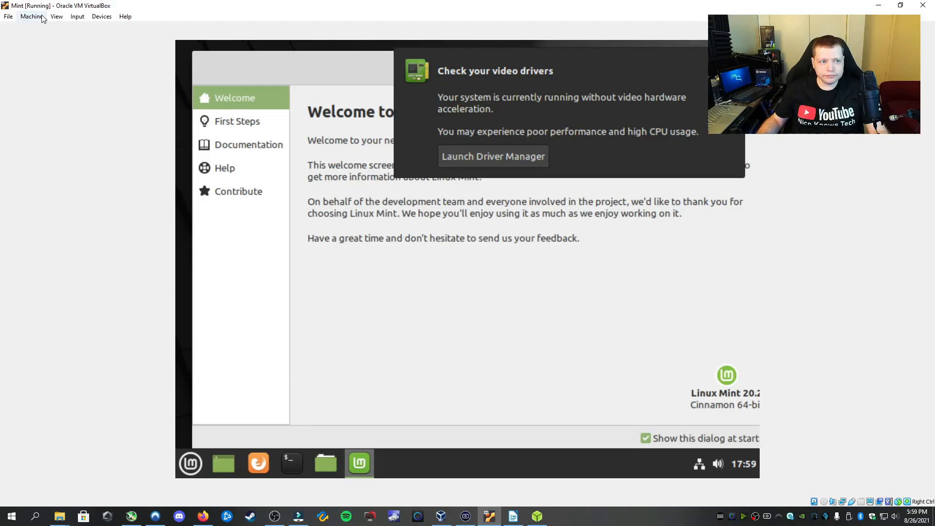
{"action": "left_click", "coordinate": [57, 16]}
{"action": "mouse_move", "coordinate": [80, 143]}
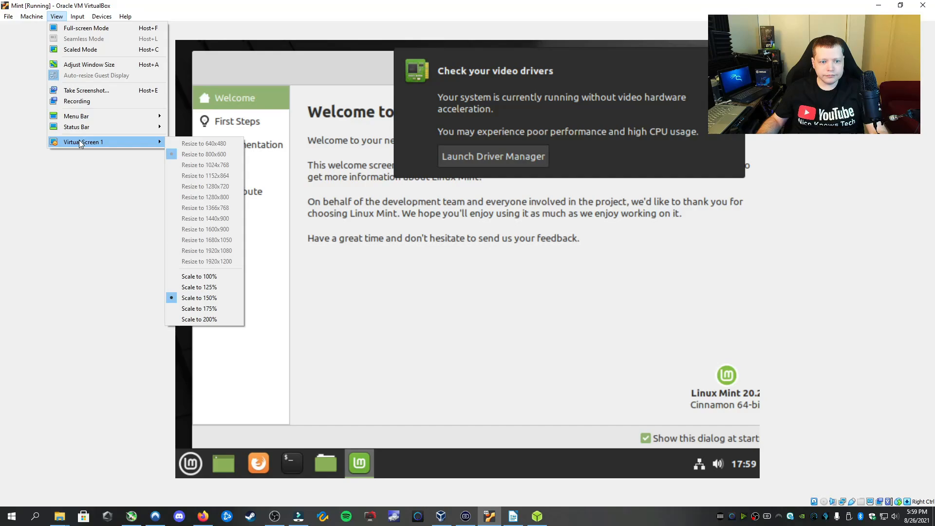
{"action": "left_click", "coordinate": [364, 297]}
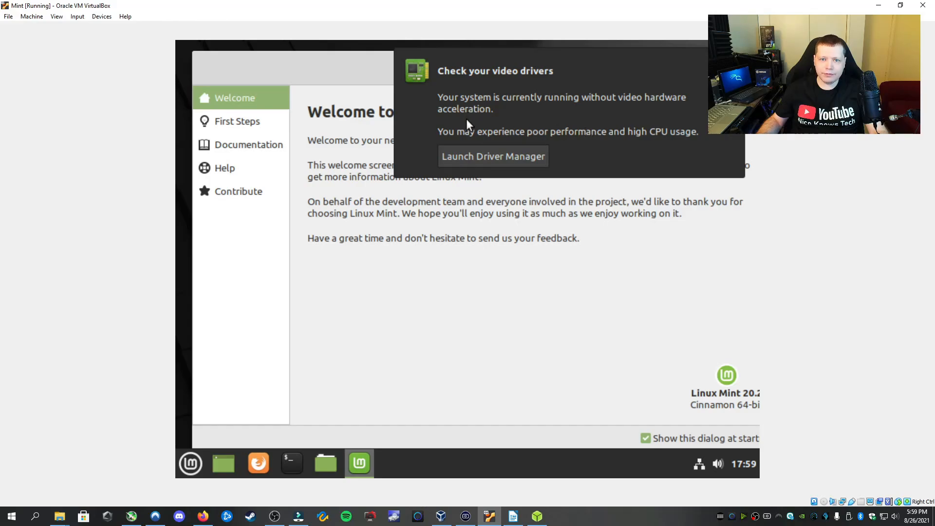
Launch Driver Manager from the desktop notice and authenticate with the administrator password
{"action": "left_click", "coordinate": [475, 155]}
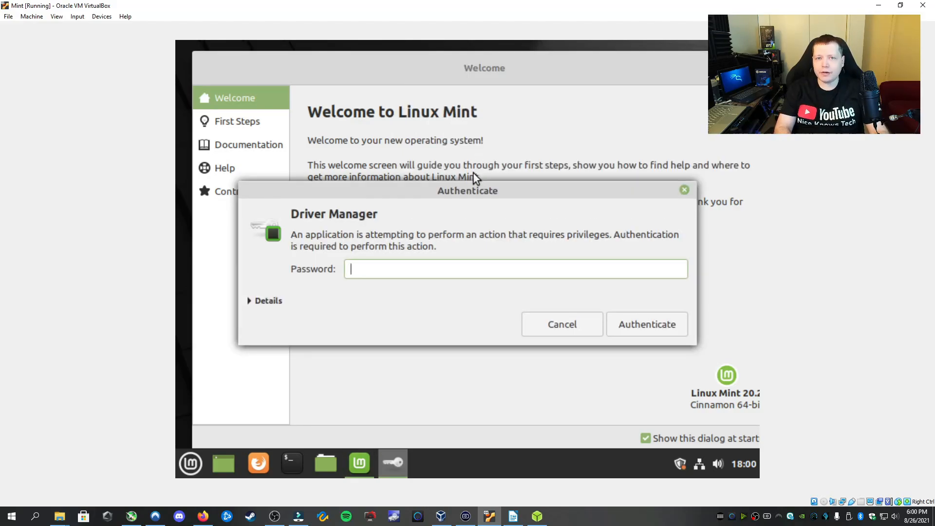
{"action": "type", "text": "•••"}
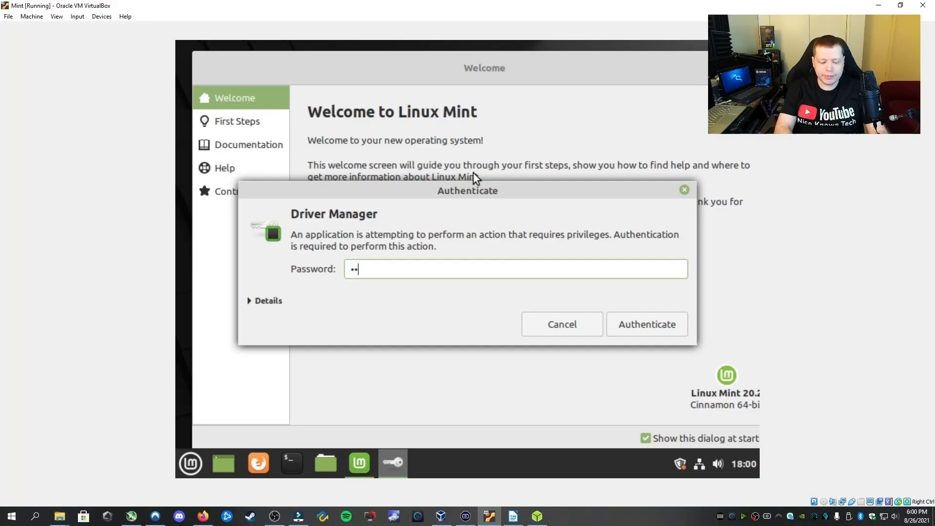
{"action": "type", "text": "••••••"}
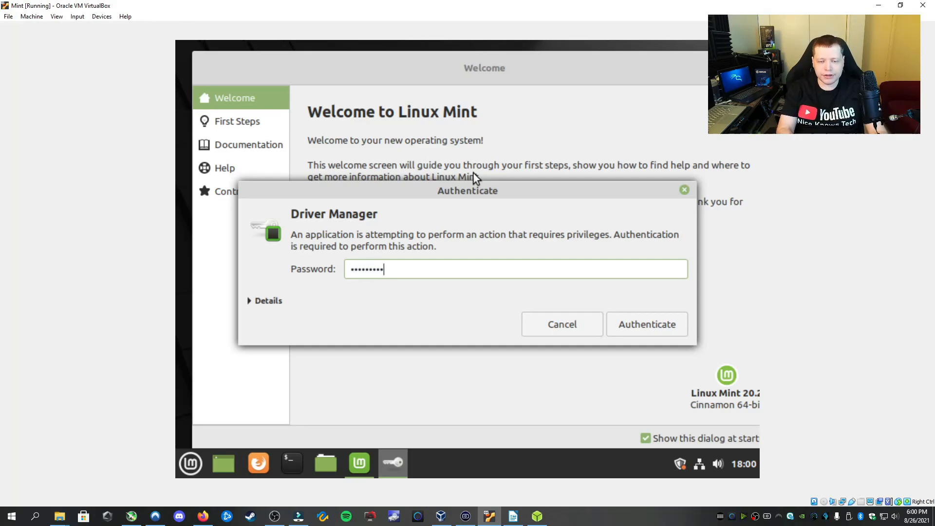
{"action": "key", "text": "Return"}
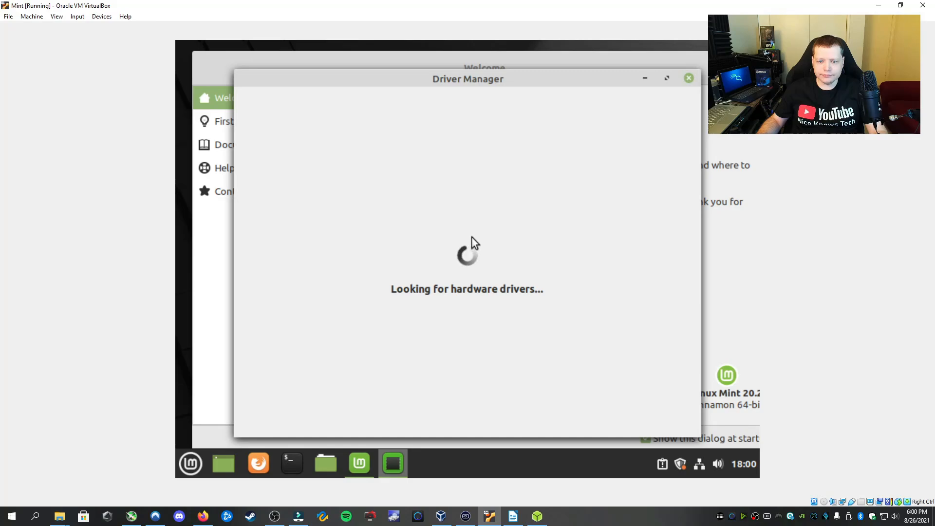
Close Driver Manager, minimize the Welcome window, and open the desktop's Customize and Desktop Settings
{"action": "left_click", "coordinate": [688, 78]}
{"action": "left_click", "coordinate": [725, 67]}
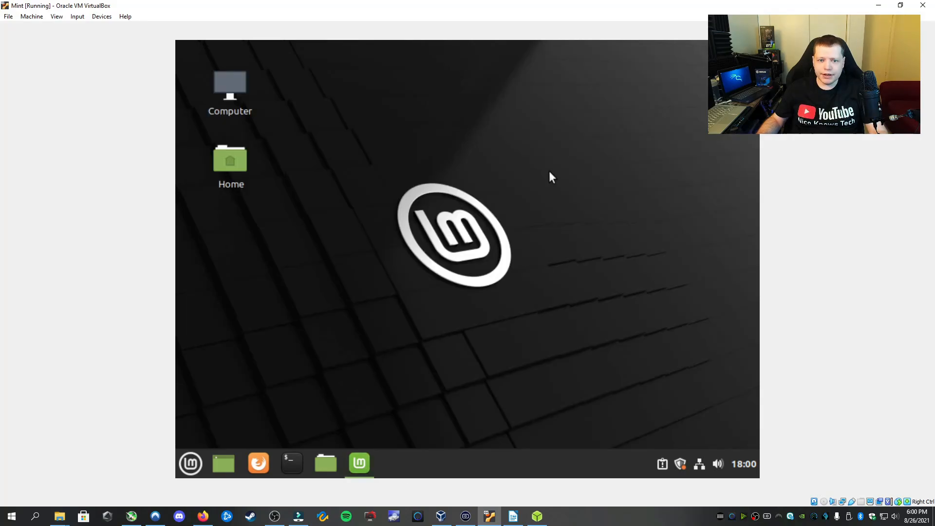
{"action": "right_click", "coordinate": [460, 210]}
{"action": "left_click", "coordinate": [471, 366]}
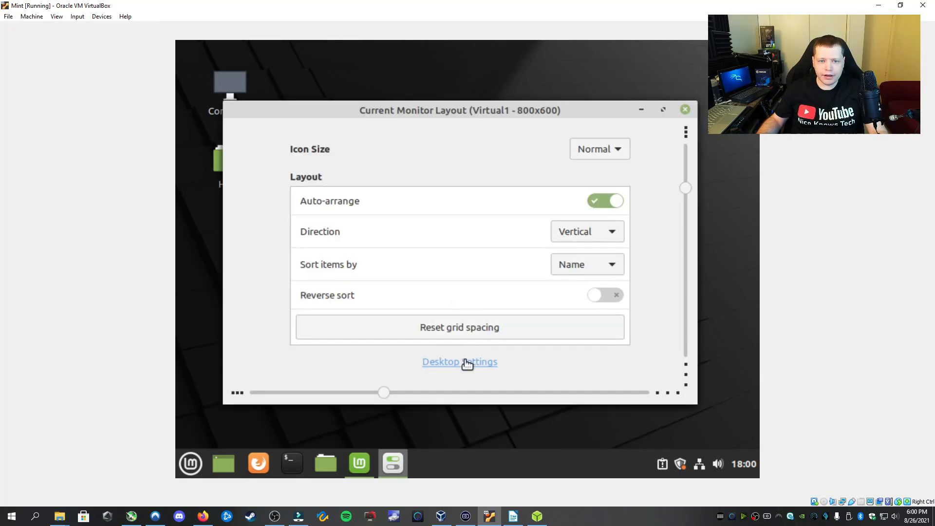
{"action": "left_click", "coordinate": [466, 363]}
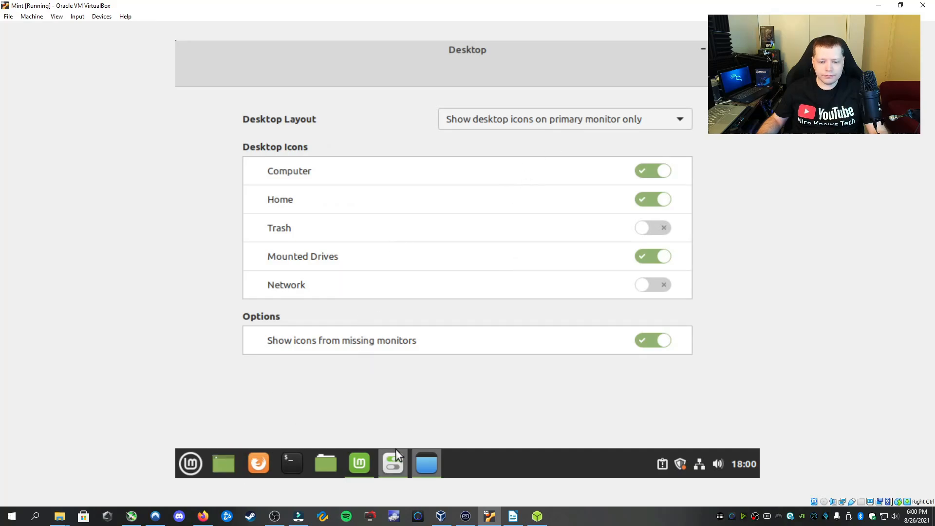
{"action": "left_click", "coordinate": [391, 462]}
Open System Settings from the Mint menu and scroll down to the Hardware section
{"action": "left_click", "coordinate": [189, 471]}
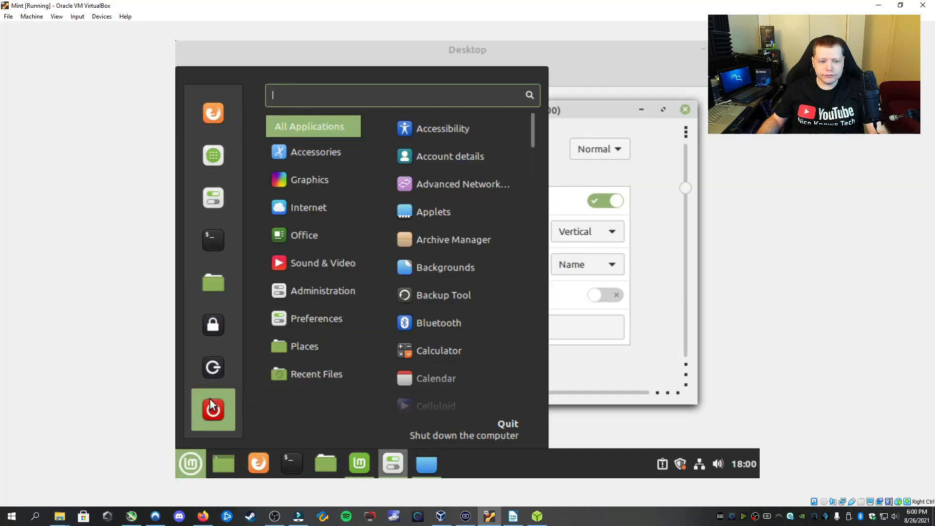
{"action": "left_click", "coordinate": [216, 196]}
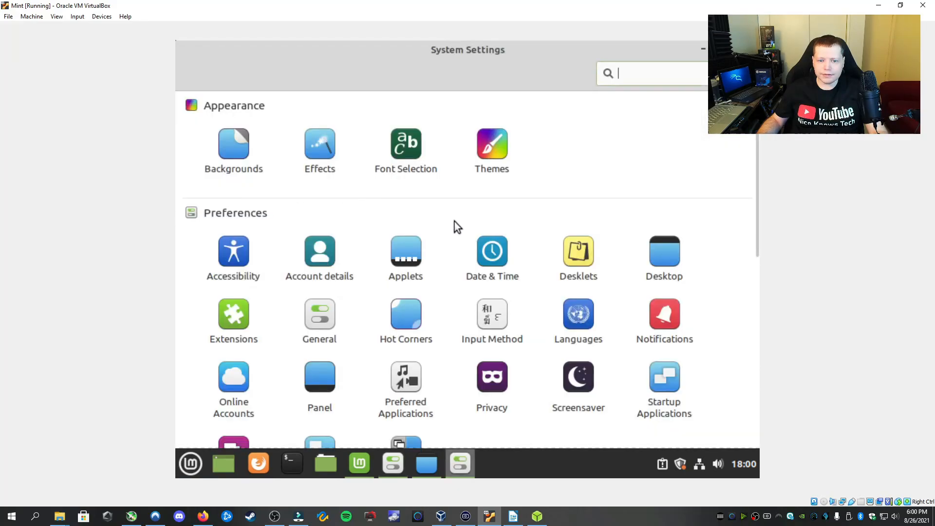
{"action": "scroll", "coordinate": [450, 228], "scroll_direction": "down", "scroll_amount": 1}
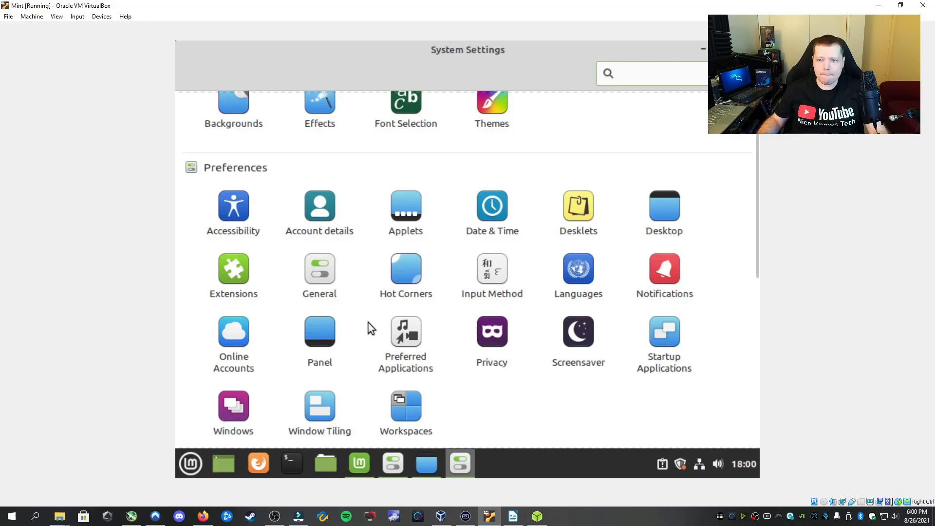
{"action": "scroll", "coordinate": [499, 276], "scroll_direction": "up", "scroll_amount": 1}
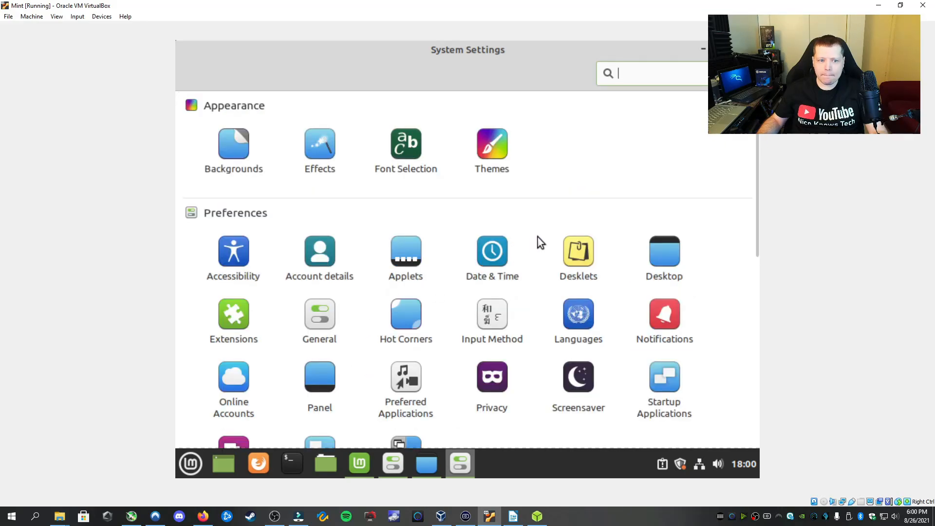
{"action": "scroll", "coordinate": [538, 239], "scroll_direction": "down", "scroll_amount": 6}
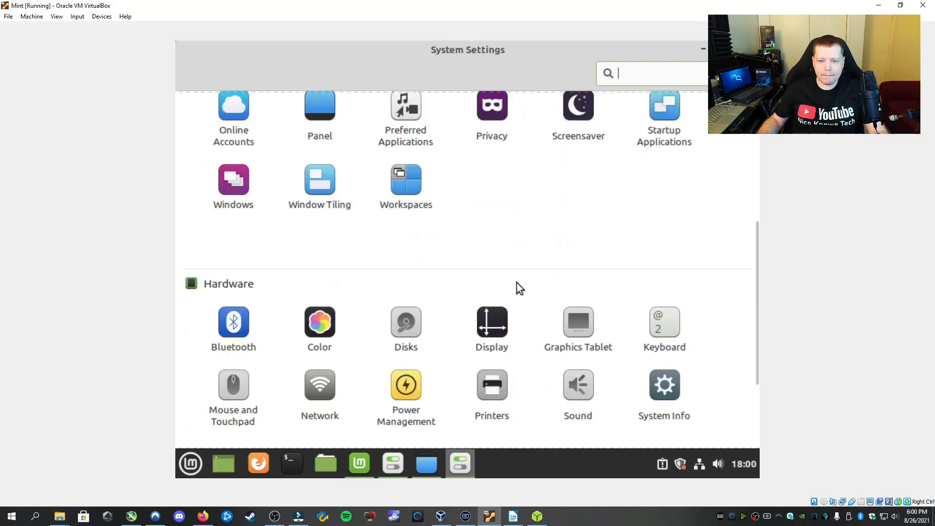
Set the Mint guest's display resolution to 1360 x 768 and apply it
{"action": "left_click", "coordinate": [490, 317]}
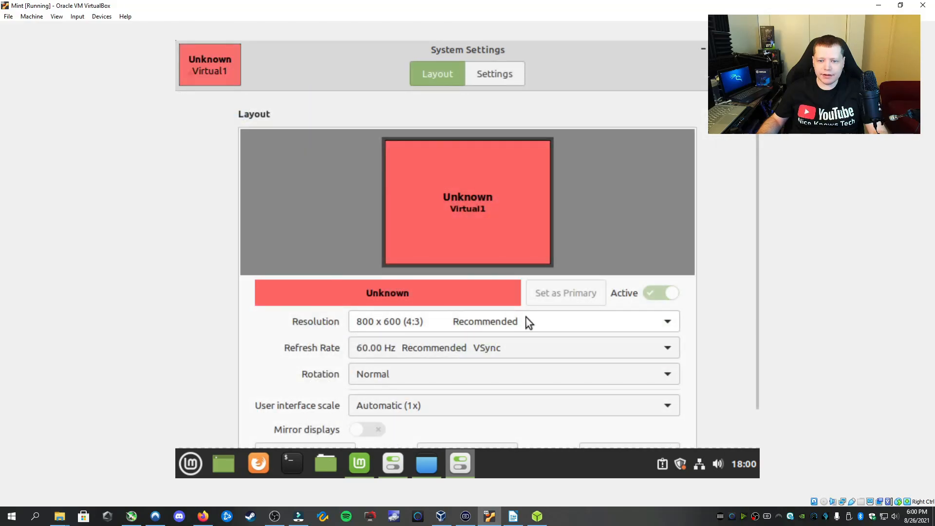
{"action": "left_click", "coordinate": [527, 321]}
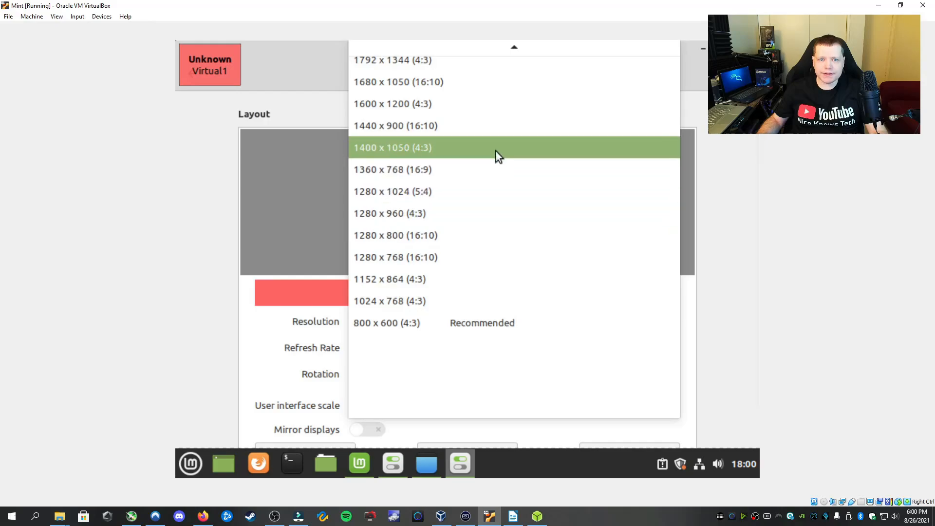
{"action": "scroll", "coordinate": [485, 105], "scroll_direction": "up", "scroll_amount": 3}
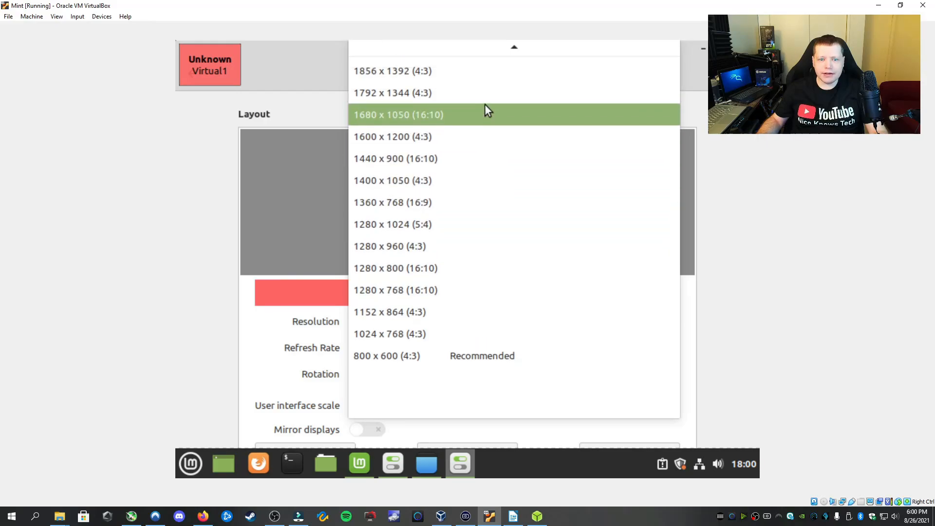
{"action": "scroll", "coordinate": [484, 106], "scroll_direction": "up", "scroll_amount": 1}
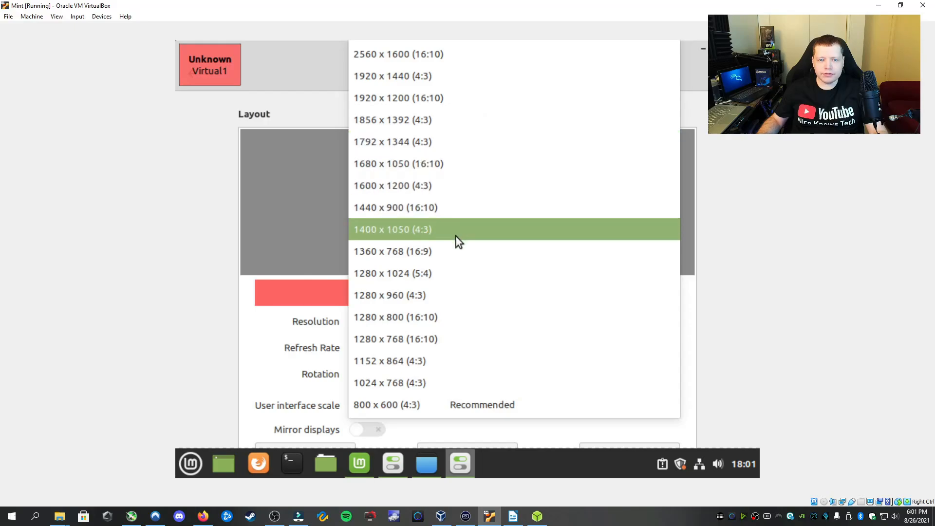
{"action": "left_click", "coordinate": [454, 250]}
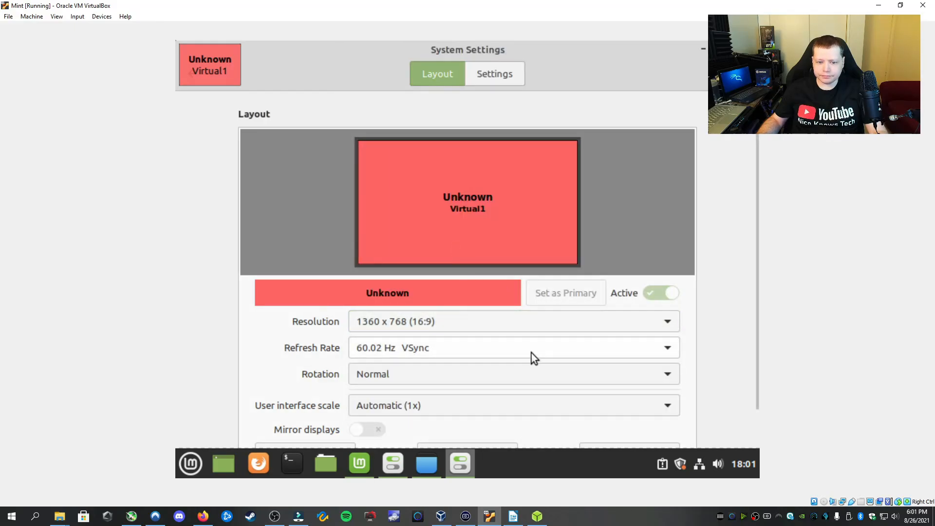
{"action": "scroll", "coordinate": [499, 392], "scroll_direction": "down", "scroll_amount": 1}
{"action": "left_click", "coordinate": [625, 422]}
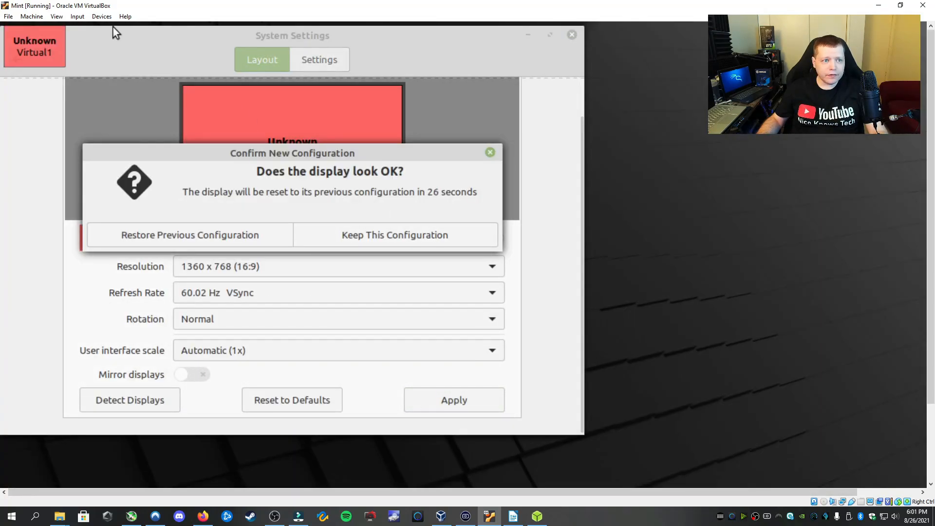
Rescale the VM view via View > Virtual Screen 1, first smaller, then larger
{"action": "left_click", "coordinate": [56, 16]}
{"action": "mouse_move", "coordinate": [108, 142]}
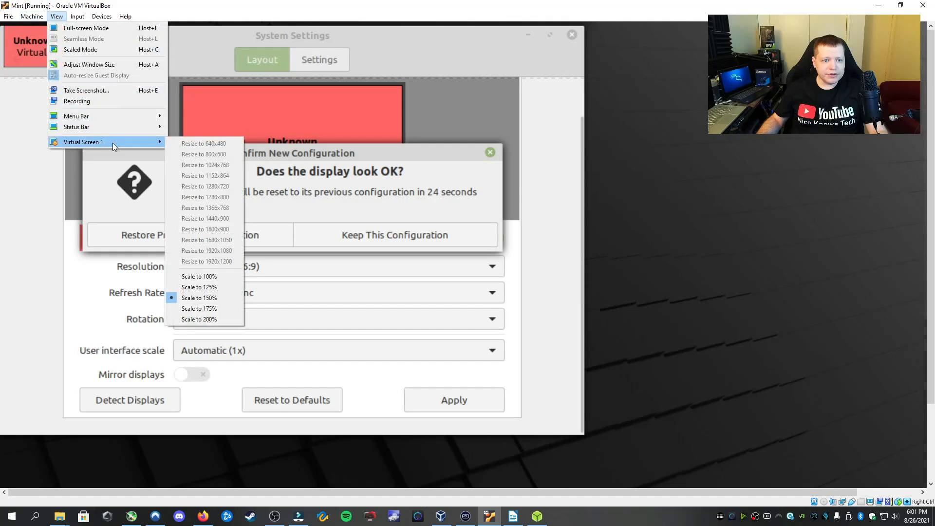
{"action": "left_click", "coordinate": [208, 285]}
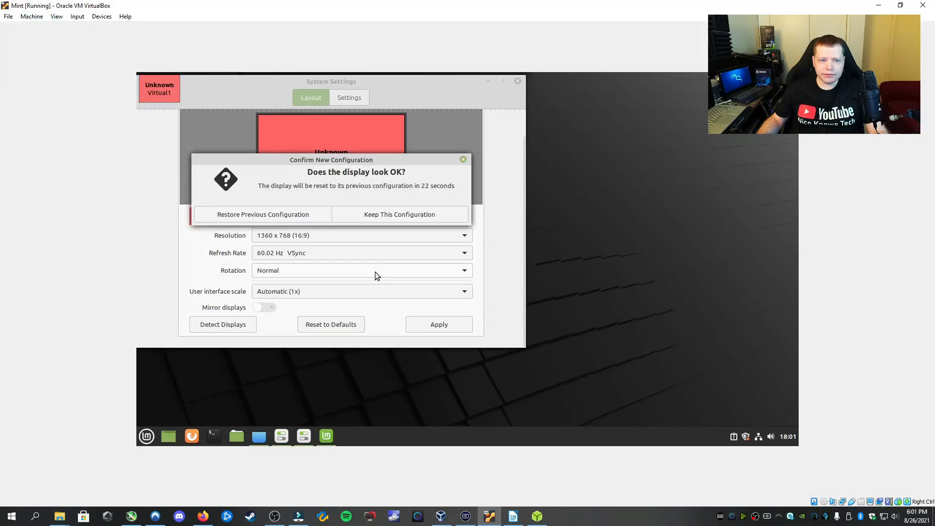
{"action": "left_click", "coordinate": [56, 16]}
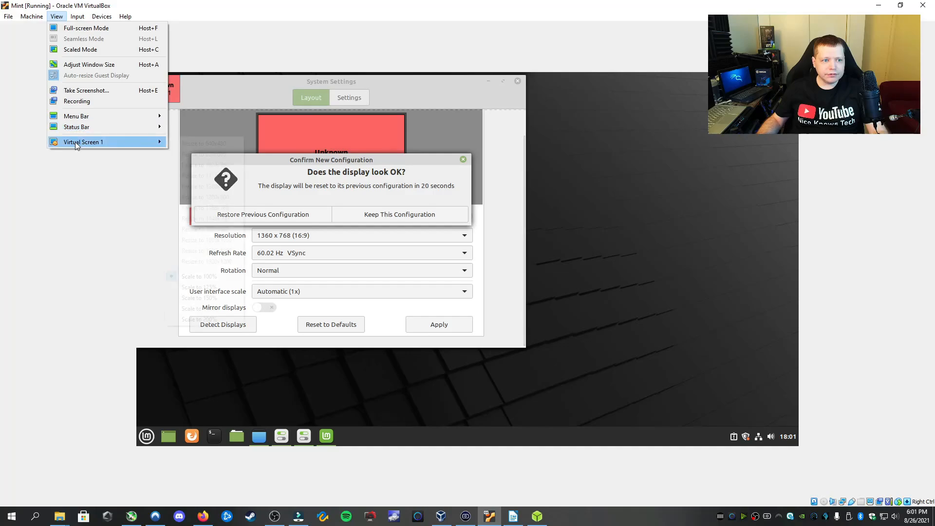
{"action": "mouse_move", "coordinate": [98, 142]}
{"action": "left_click", "coordinate": [194, 288]}
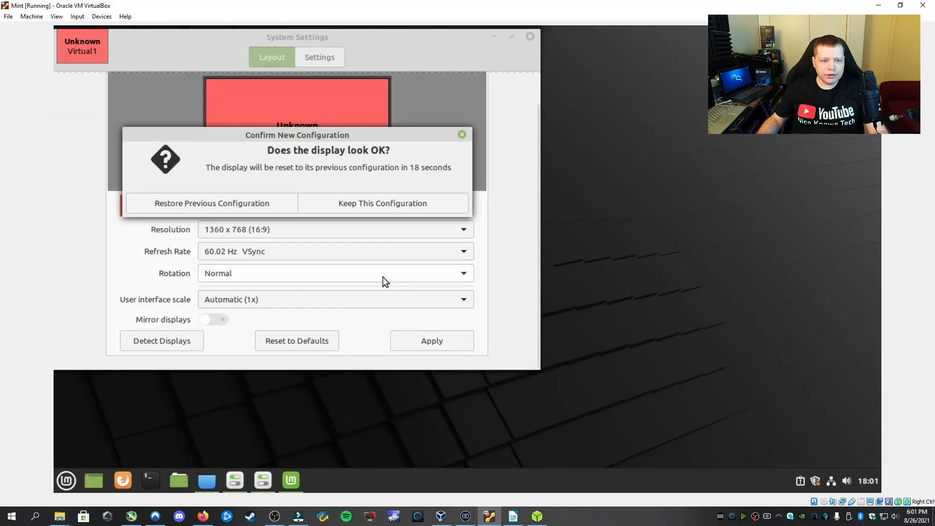
Keep the new 1360 x 768 display configuration and close System Settings
{"action": "left_click", "coordinate": [346, 203]}
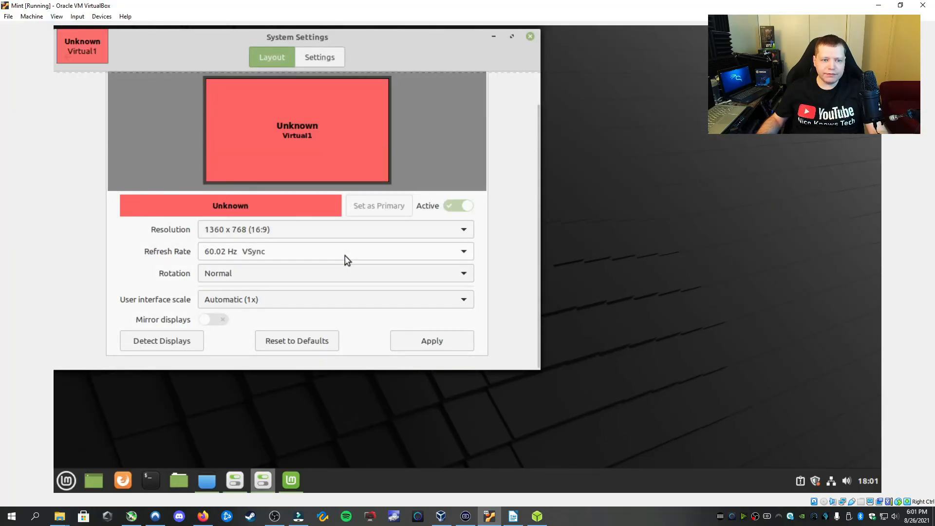
{"action": "left_click", "coordinate": [432, 344]}
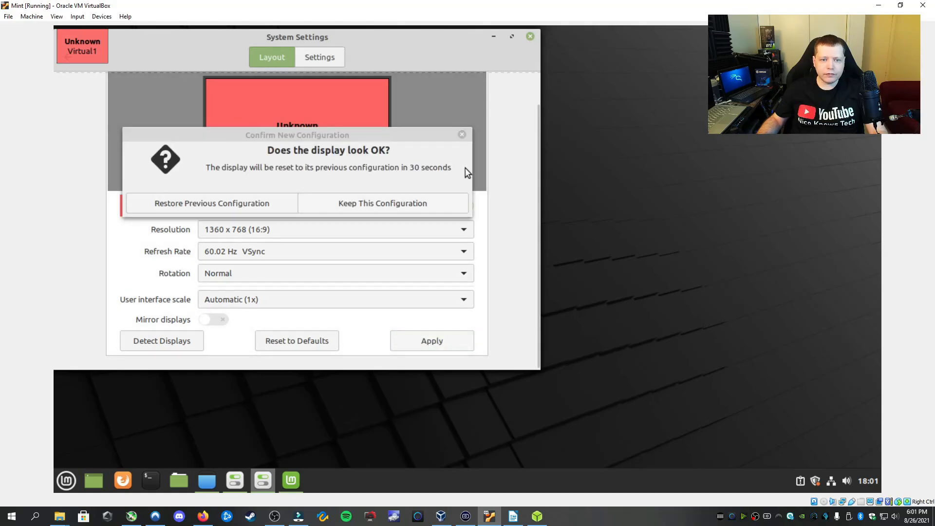
{"action": "left_click", "coordinate": [345, 203]}
{"action": "left_click", "coordinate": [530, 36]}
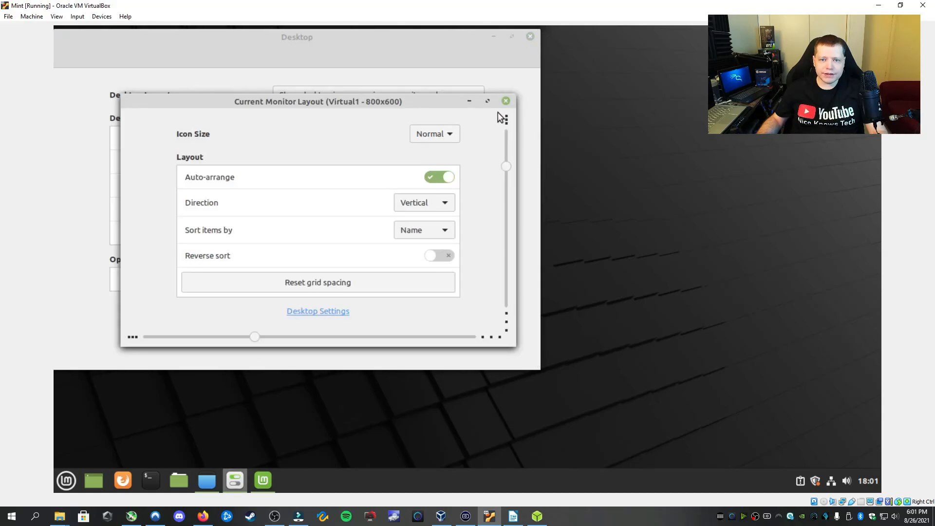
Close the monitor layout panel and Desktop window, then browse System Settings and close it
{"action": "left_click", "coordinate": [506, 100]}
{"action": "left_click", "coordinate": [529, 37]}
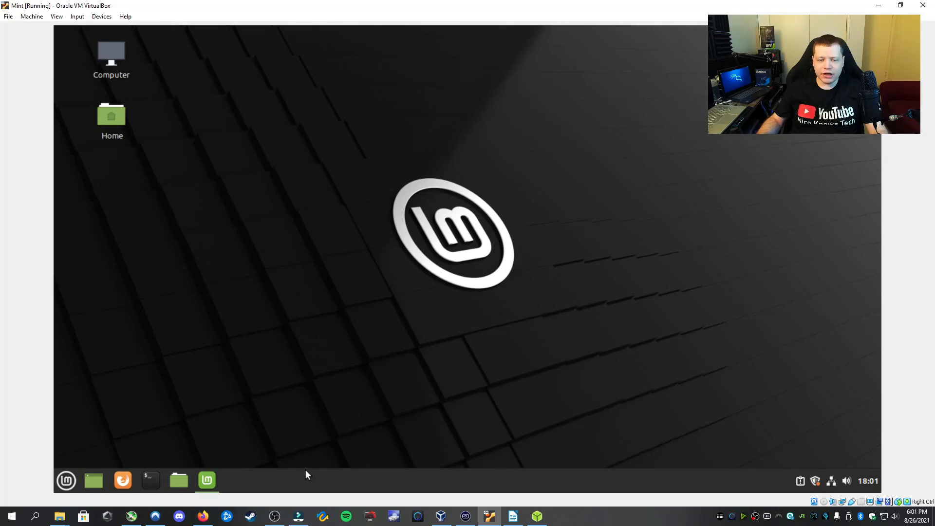
{"action": "left_click", "coordinate": [63, 480]}
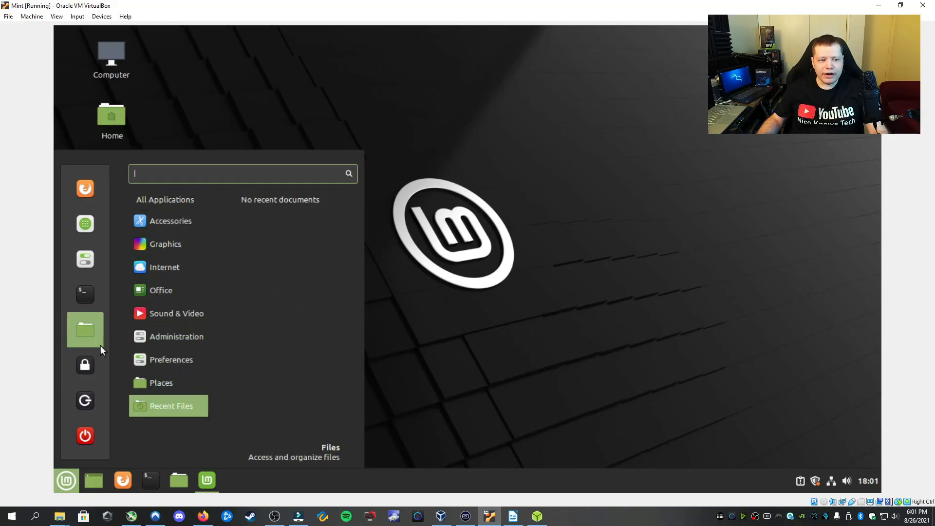
{"action": "left_click", "coordinate": [89, 262]}
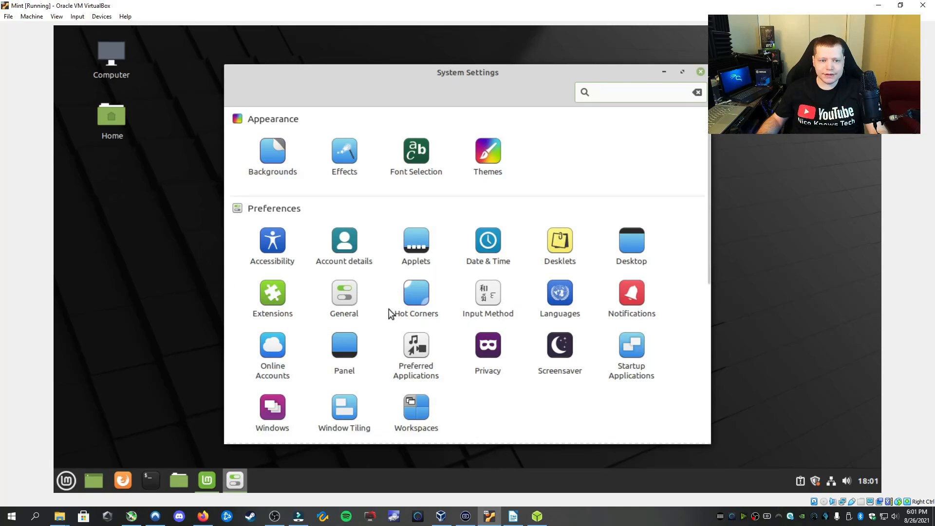
{"action": "scroll", "coordinate": [344, 263], "scroll_direction": "down", "scroll_amount": 3}
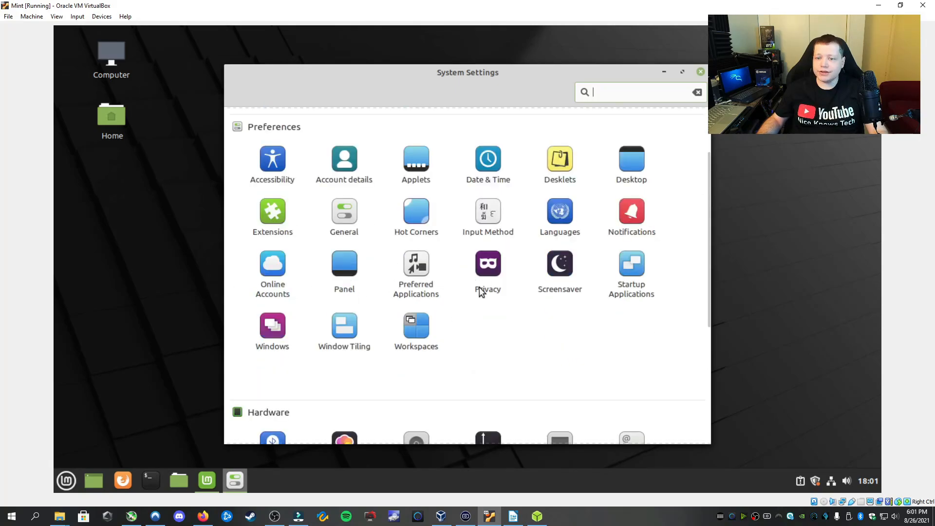
{"action": "scroll", "coordinate": [482, 292], "scroll_direction": "down", "scroll_amount": 2}
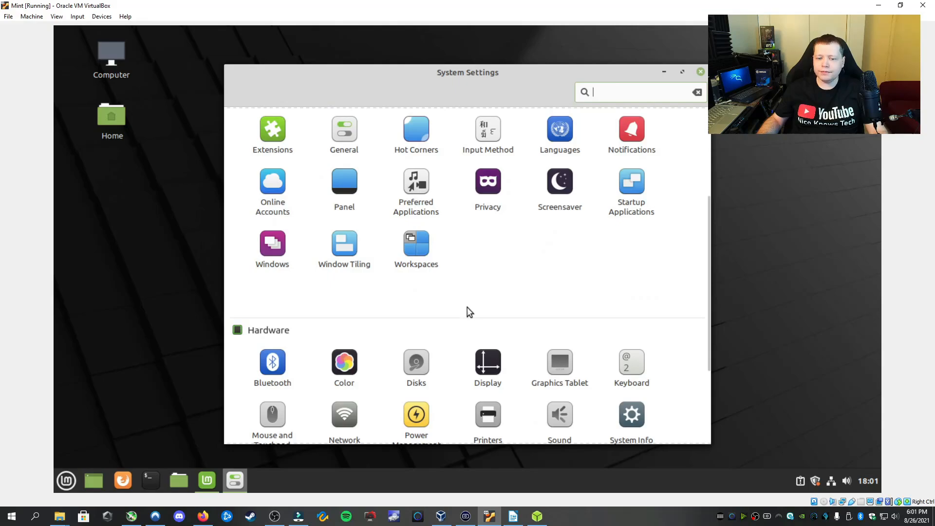
{"action": "scroll", "coordinate": [469, 311], "scroll_direction": "down", "scroll_amount": 3}
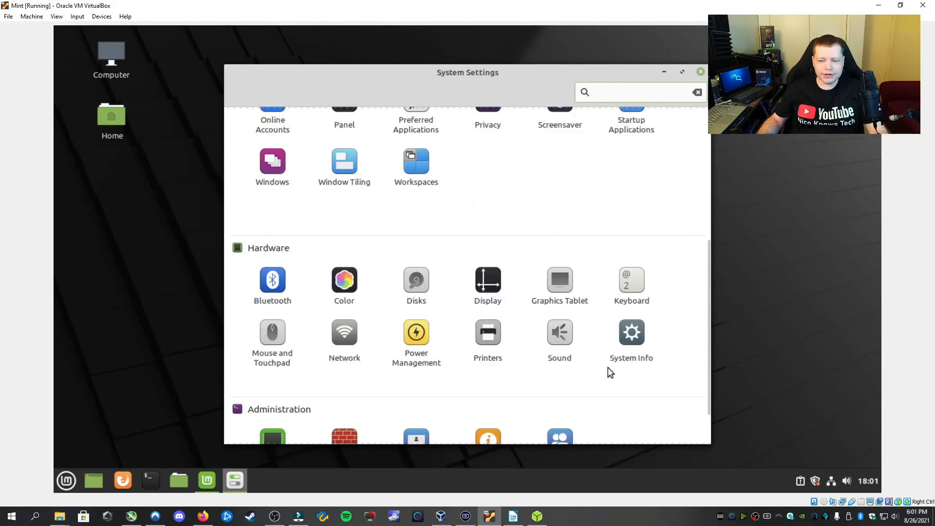
{"action": "scroll", "coordinate": [595, 215], "scroll_direction": "up", "scroll_amount": 6}
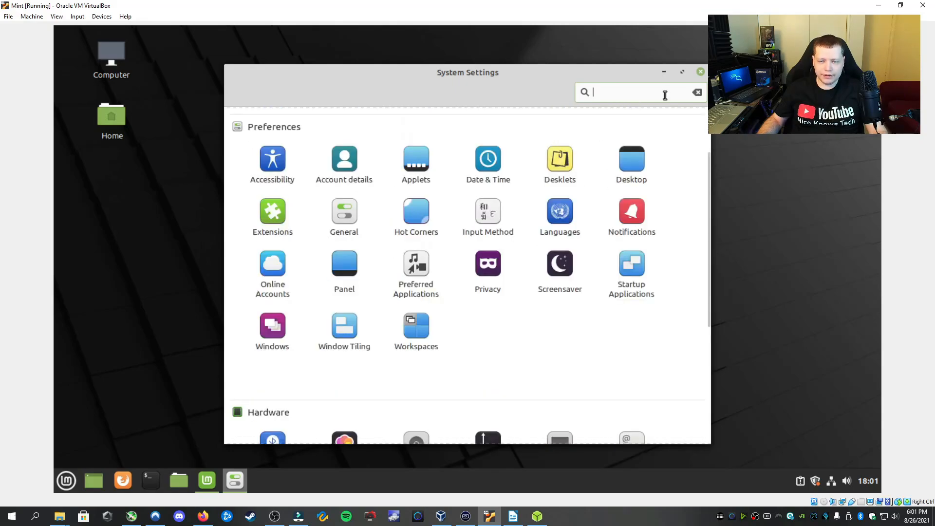
{"action": "left_click", "coordinate": [700, 72]}
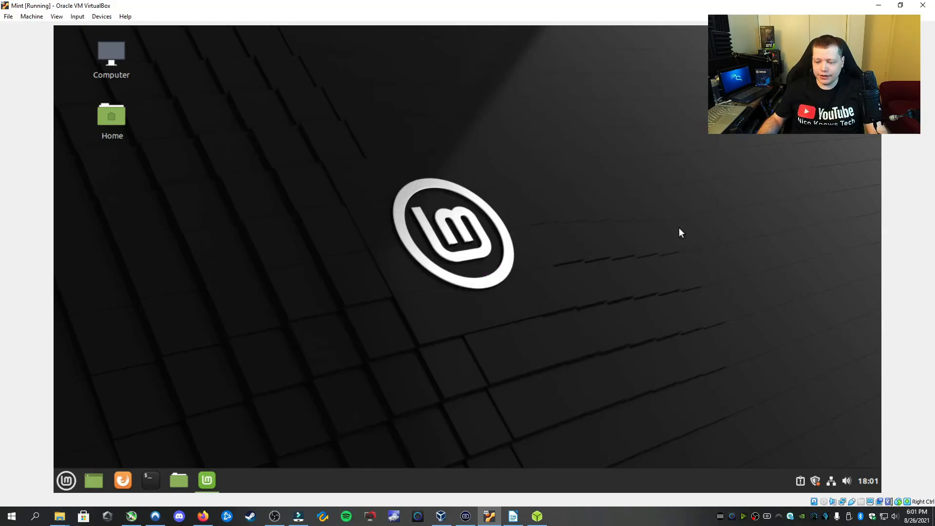
Open Update Manager from the shield tray icon, dismiss its welcome screen, and open a terminal
{"action": "left_click", "coordinate": [815, 481]}
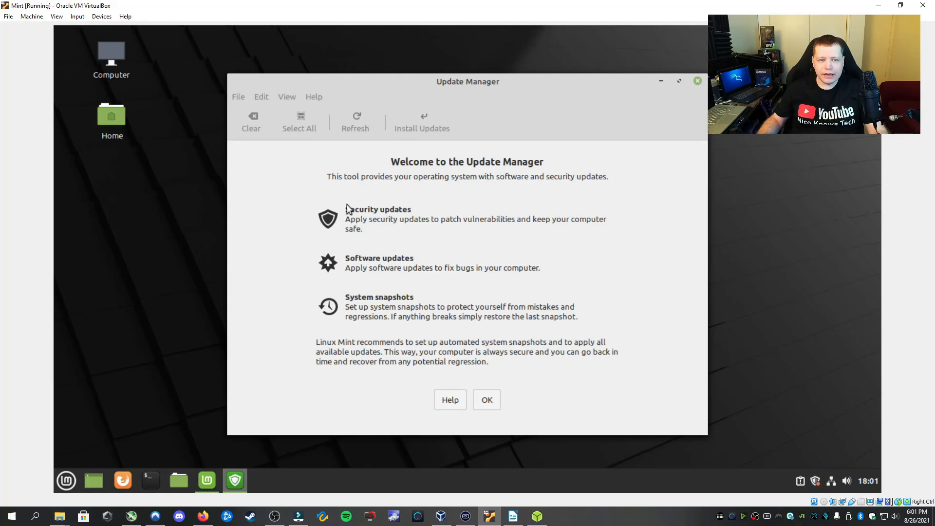
{"action": "left_click", "coordinate": [485, 397]}
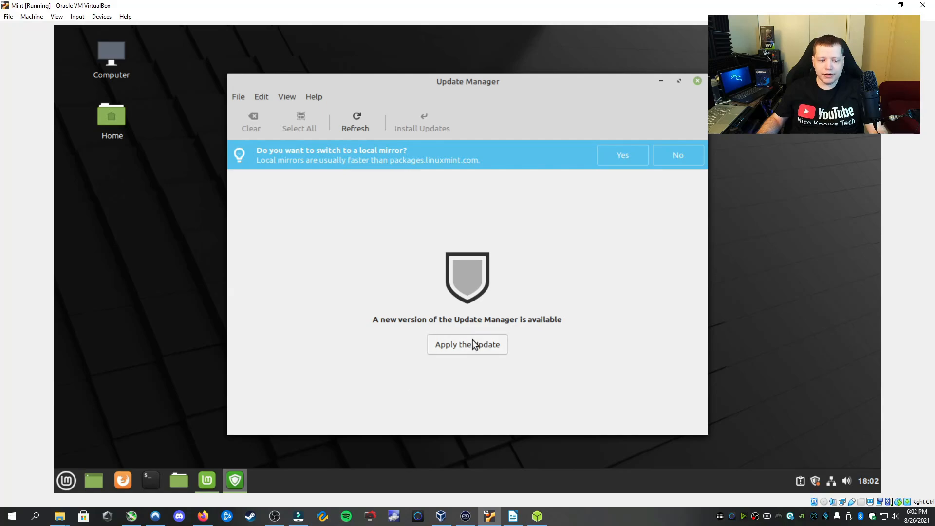
{"action": "left_click", "coordinate": [150, 481]}
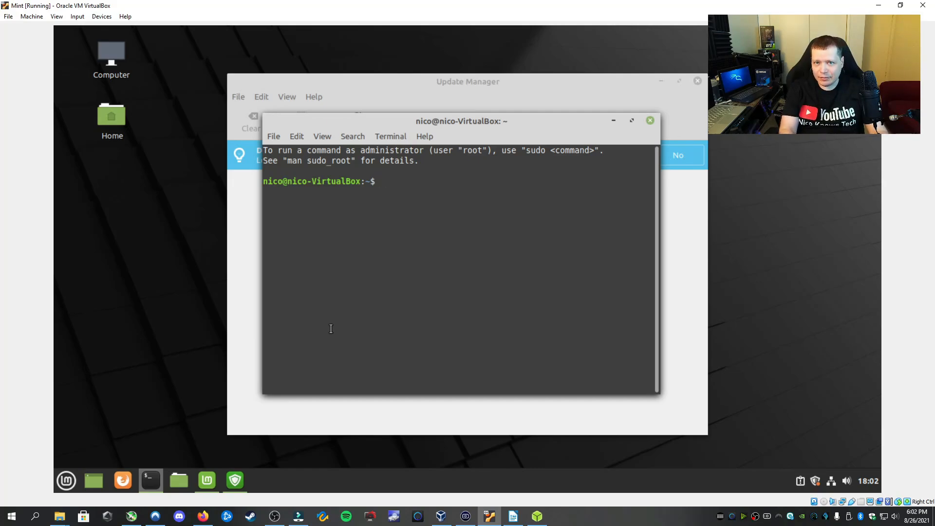
Run sudo apt-get update, authenticating with the administrator password
{"action": "type", "text": "sudo ap"}
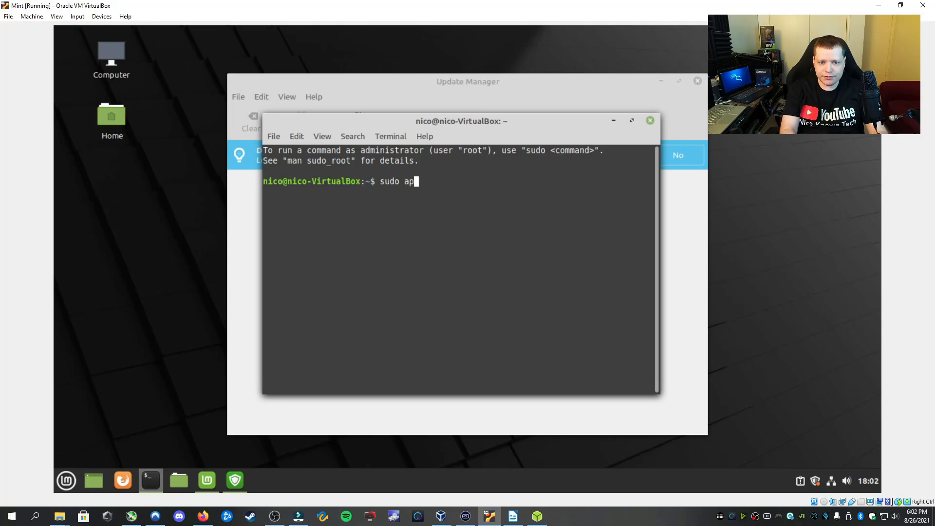
{"action": "type", "text": "t-get u"}
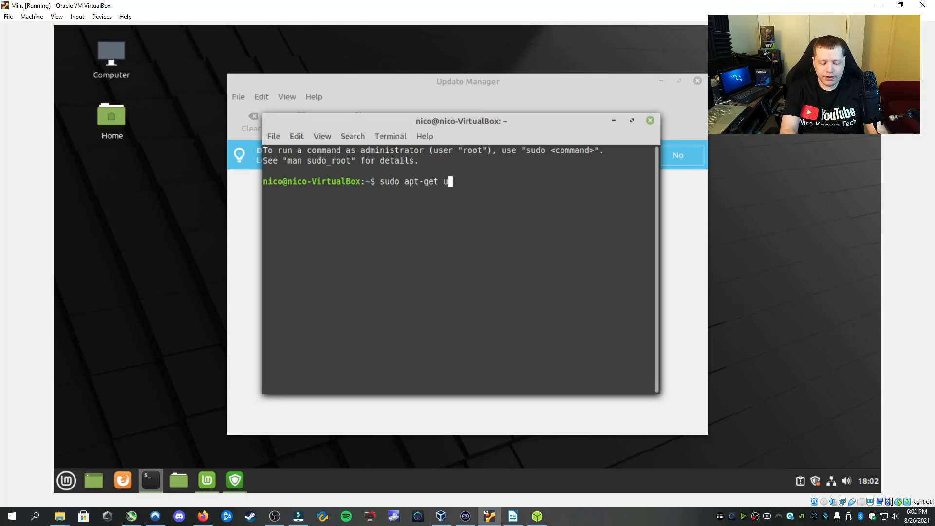
{"action": "type", "text": "pdate"}
{"action": "key", "text": "Return"}
{"action": "type", "text": "***"}
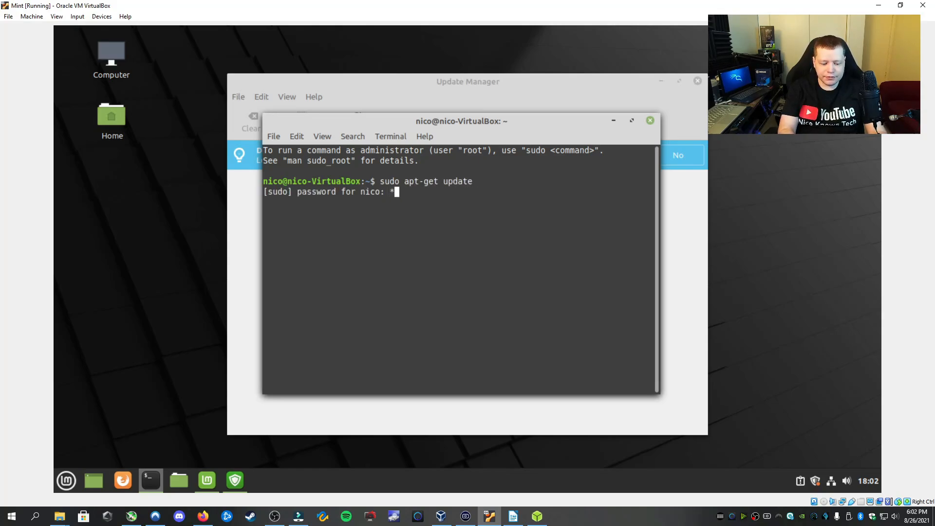
{"action": "type", "text": "******"}
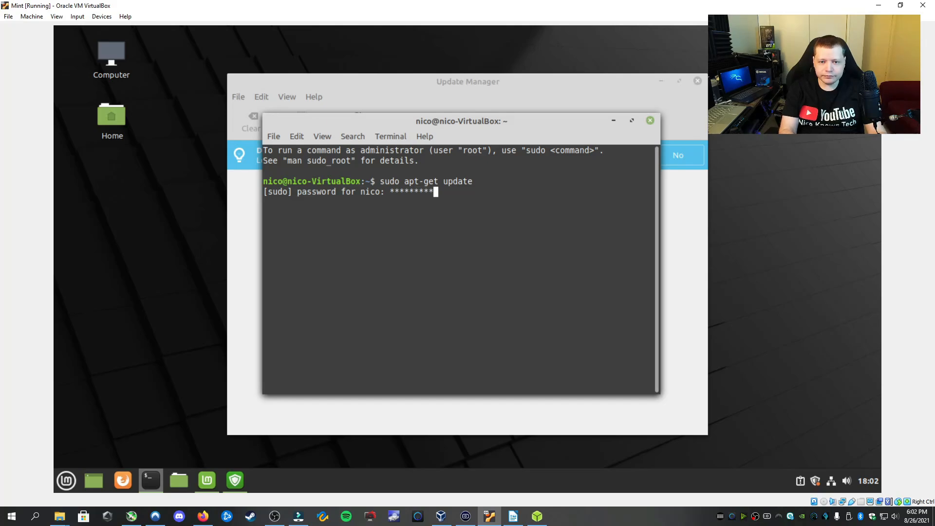
{"action": "key", "text": "Return"}
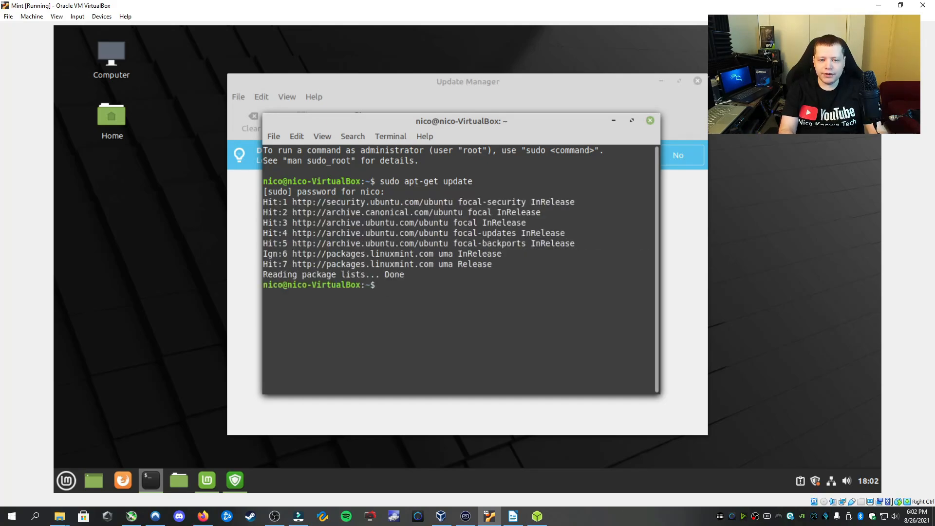
Recall the last command and edit it into sudo apt-get upgrade
{"action": "key", "text": "Up"}
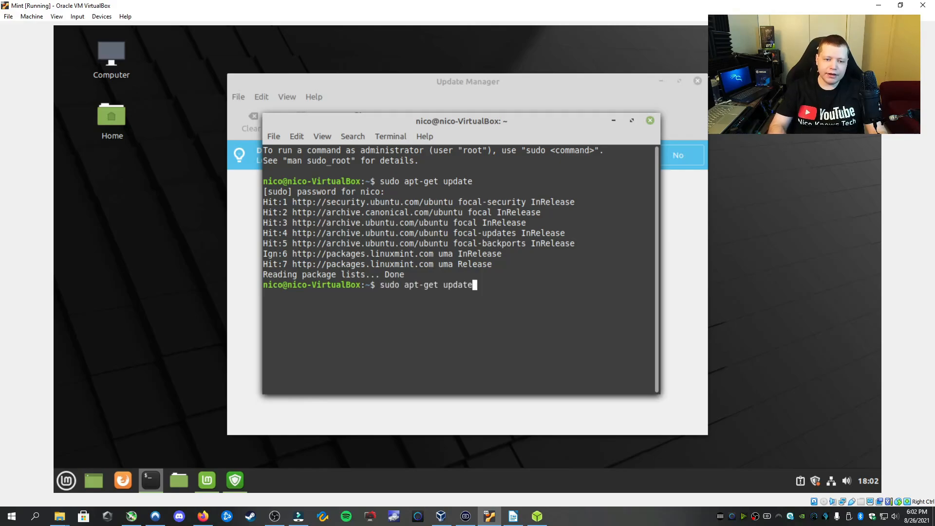
{"action": "key", "text": "BackSpace"}
{"action": "key", "text": "BackSpace"}
{"action": "key", "text": "BackSpace"}
{"action": "key", "text": "BackSpace"}
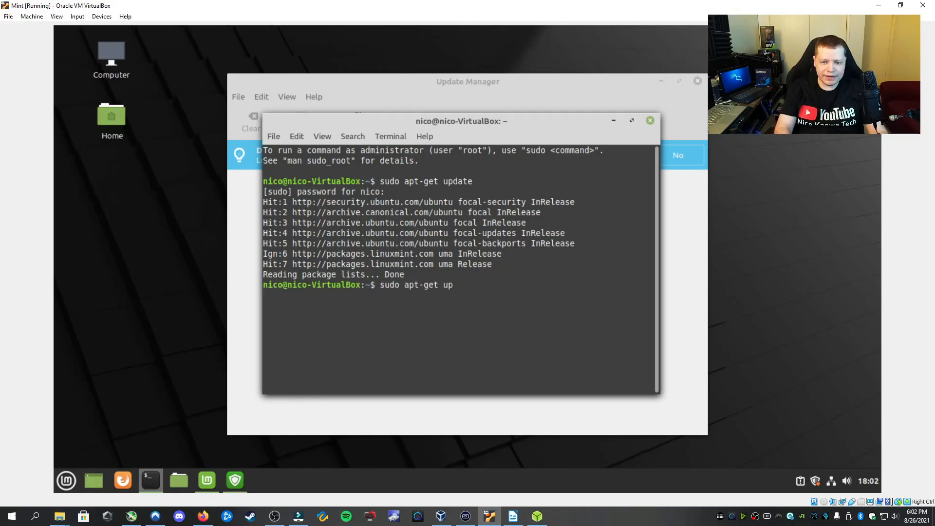
{"action": "type", "text": "grade"}
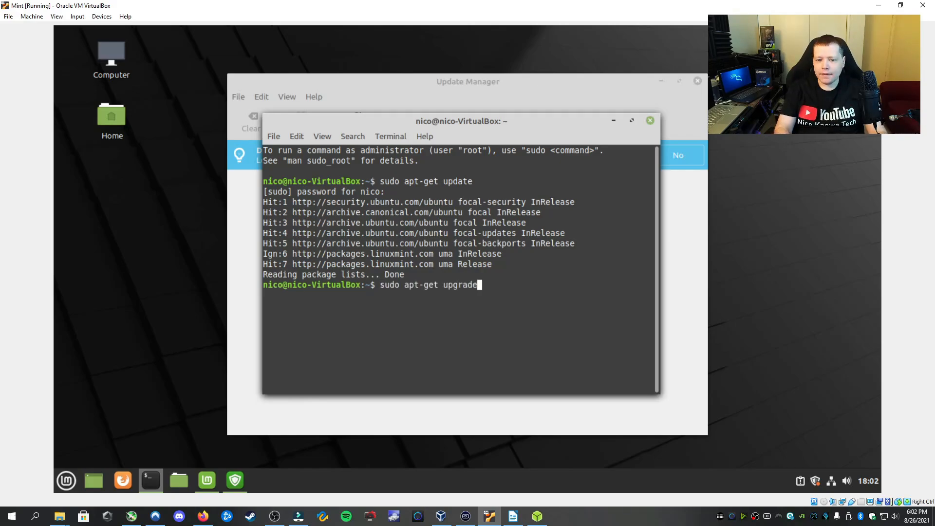
Close the terminal, apply Update Manager's new version with the password, and review the 60 updates
{"action": "left_click", "coordinate": [650, 120]}
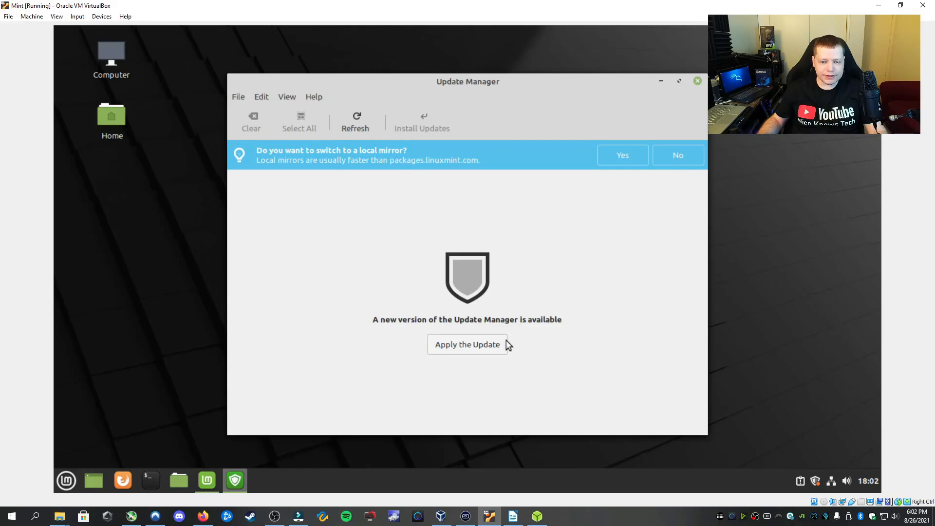
{"action": "left_click", "coordinate": [466, 344]}
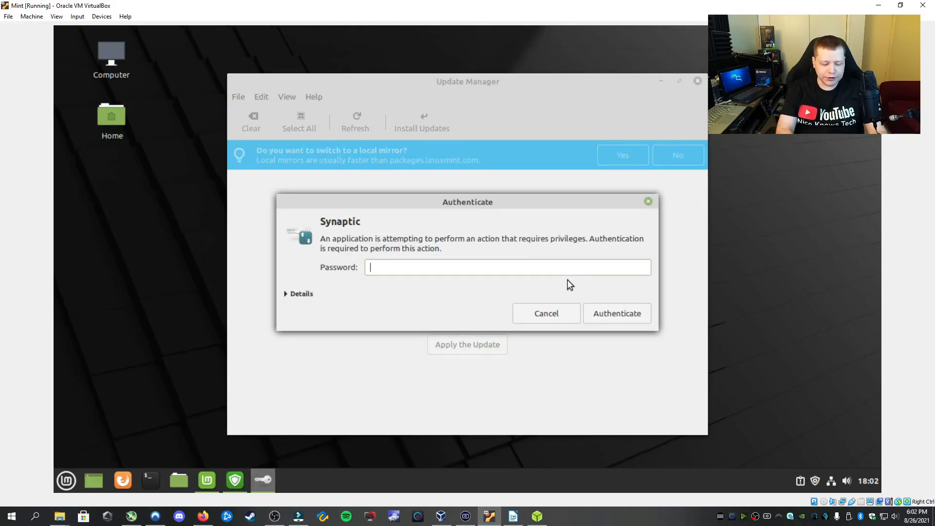
{"action": "type", "text": "•••••••••"}
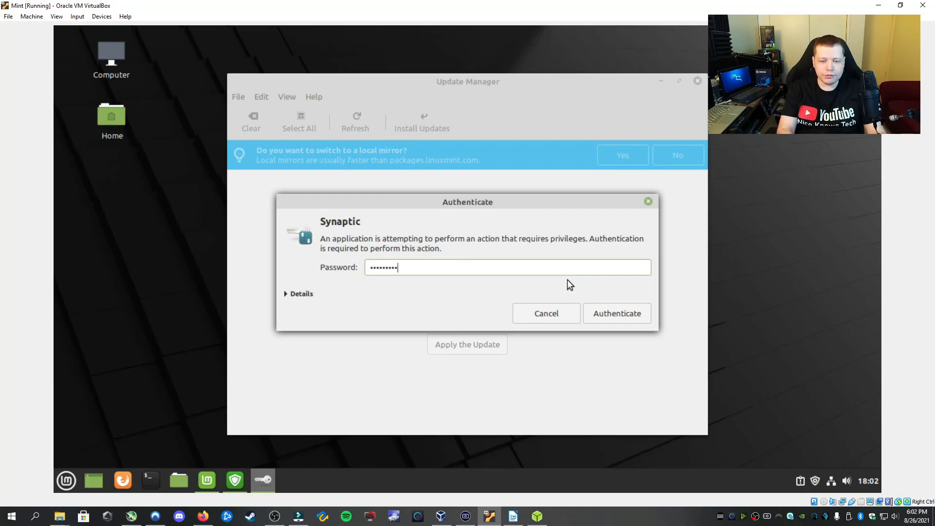
{"action": "key", "text": "Return"}
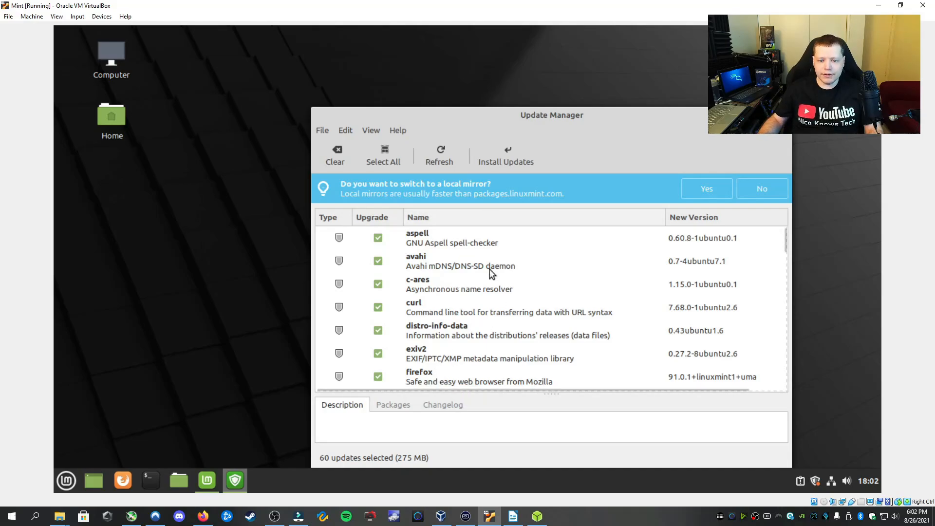
{"action": "scroll", "coordinate": [489, 269], "scroll_direction": "down", "scroll_amount": 6}
{"action": "scroll", "coordinate": [489, 270], "scroll_direction": "down", "scroll_amount": 15}
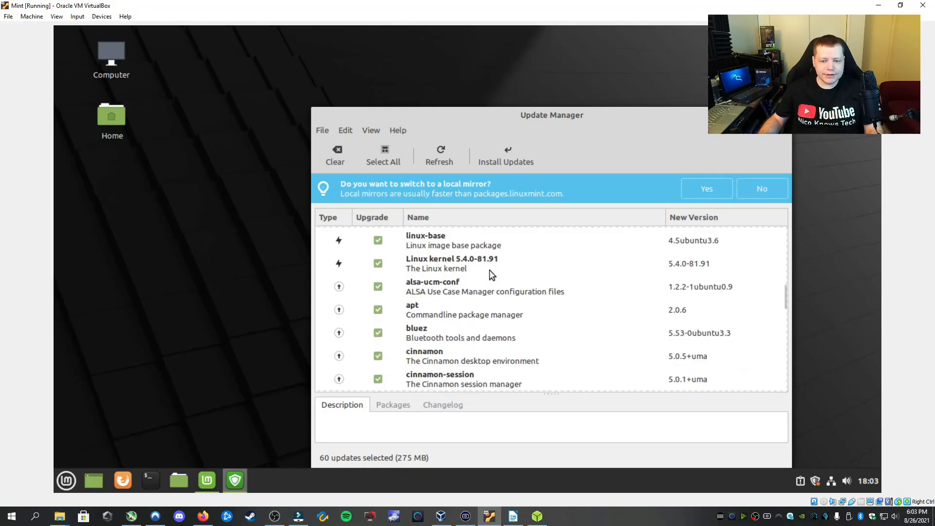
Install all selected updates, accepting the extra kernel packages and authorizing with the password
{"action": "left_click", "coordinate": [509, 151]}
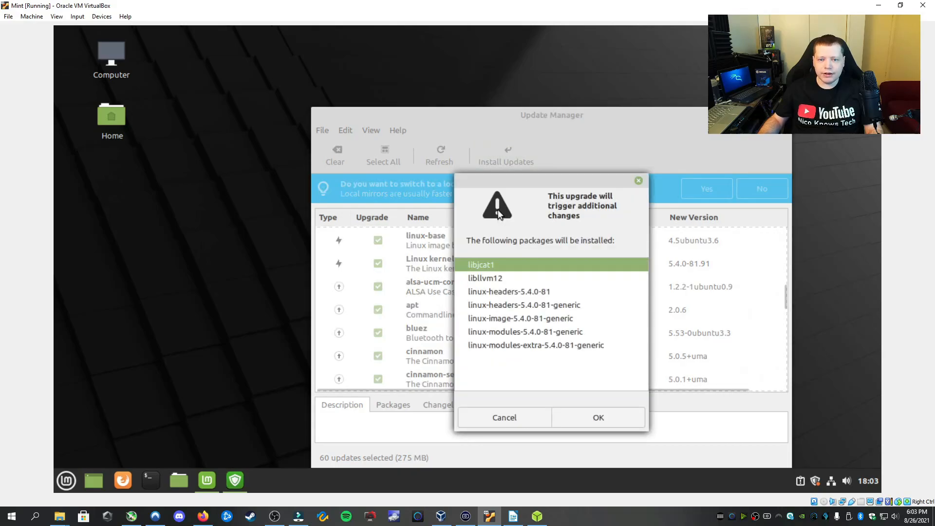
{"action": "left_click", "coordinate": [584, 420]}
{"action": "type", "text": "***"}
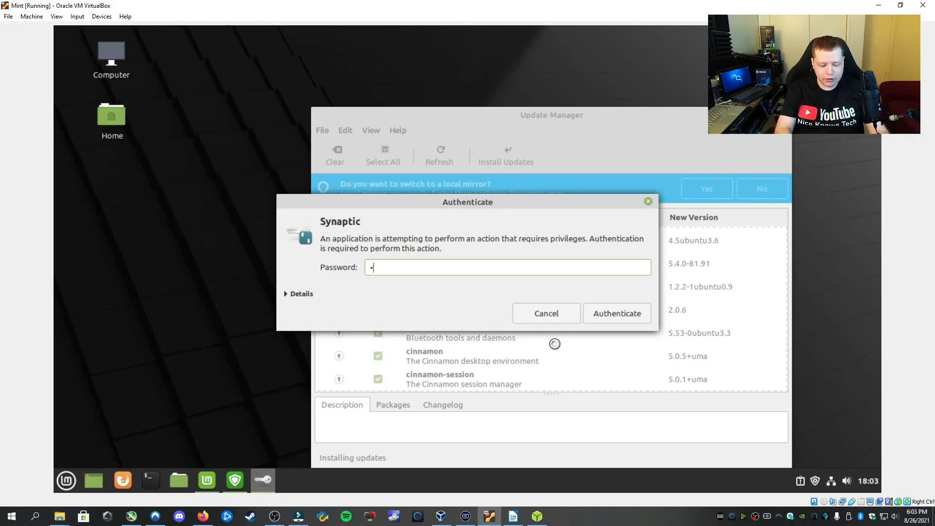
{"action": "type", "text": "******"}
{"action": "key", "text": "Return"}
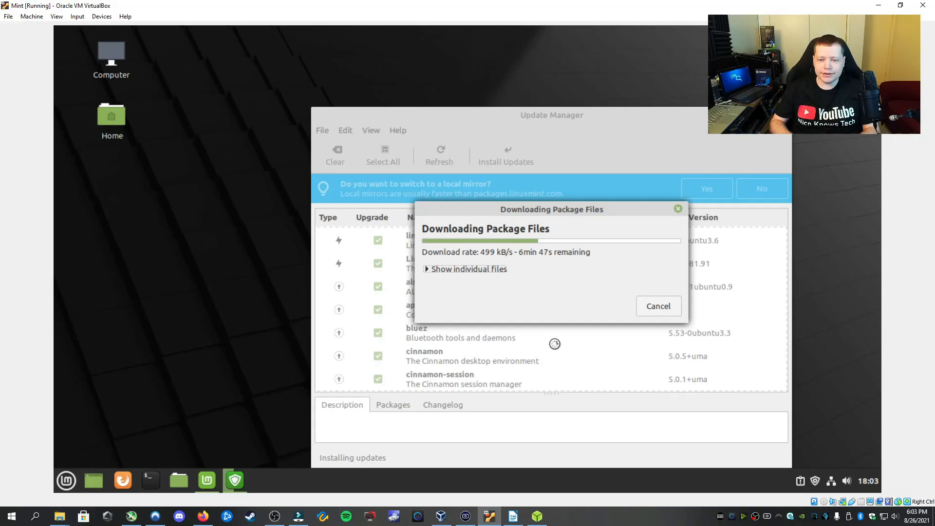
{"action": "left_click", "coordinate": [73, 476]}
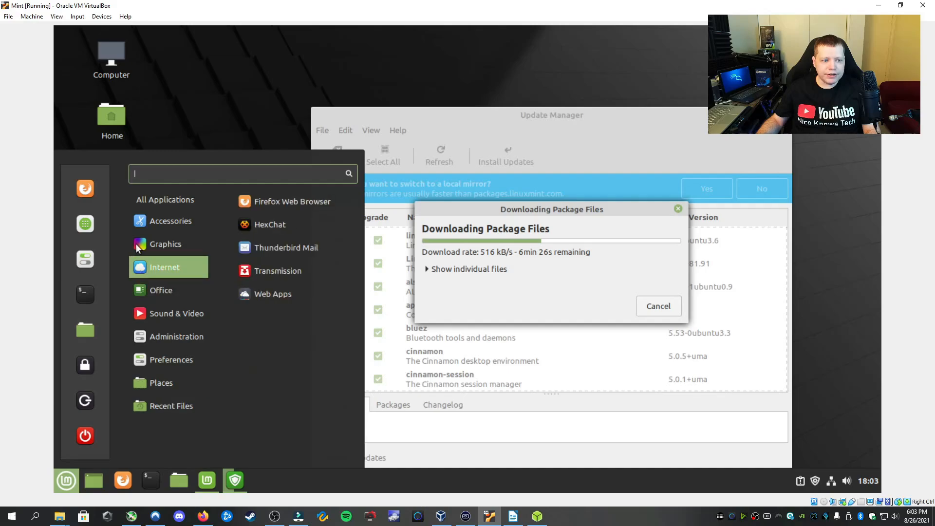
{"action": "left_click", "coordinate": [90, 188]}
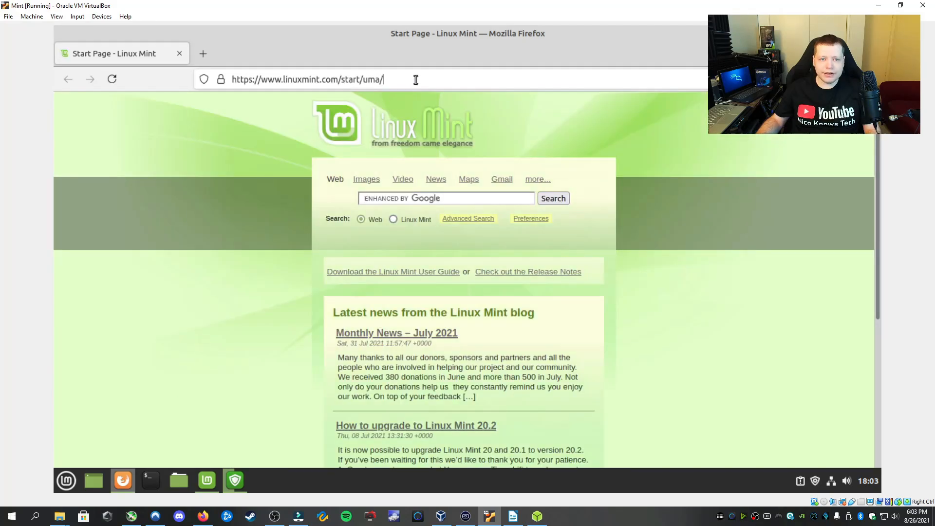
{"action": "left_click", "coordinate": [415, 79]}
{"action": "type", "text": "www.y"}
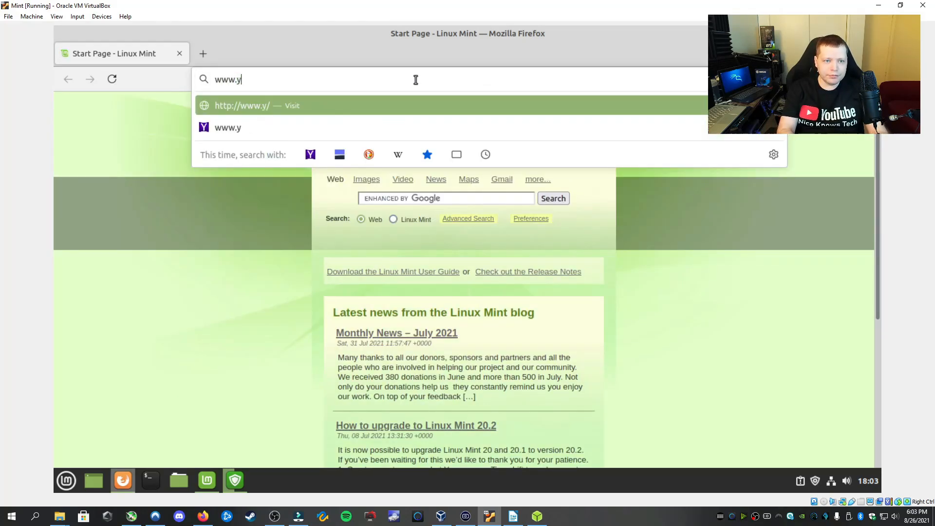
{"action": "type", "text": "outube.com"}
{"action": "key", "text": "Return"}
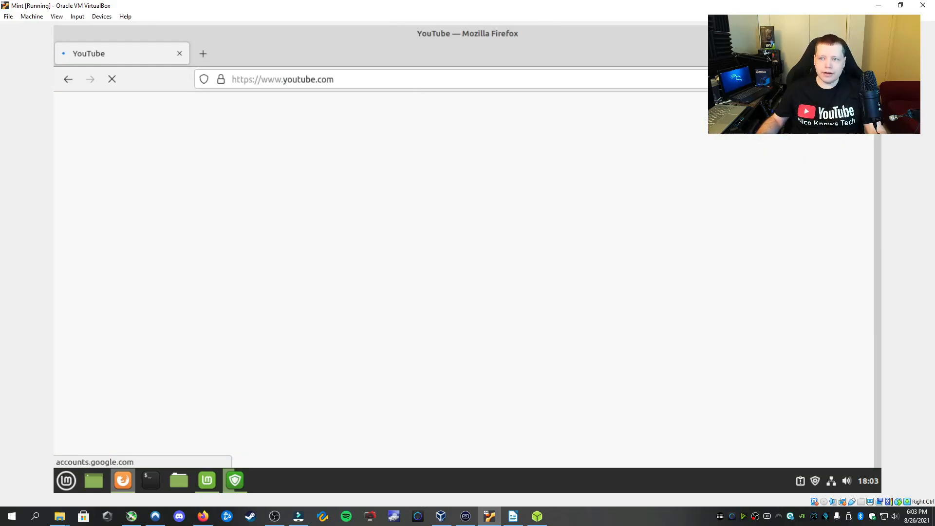
{"action": "left_click", "coordinate": [867, 79]}
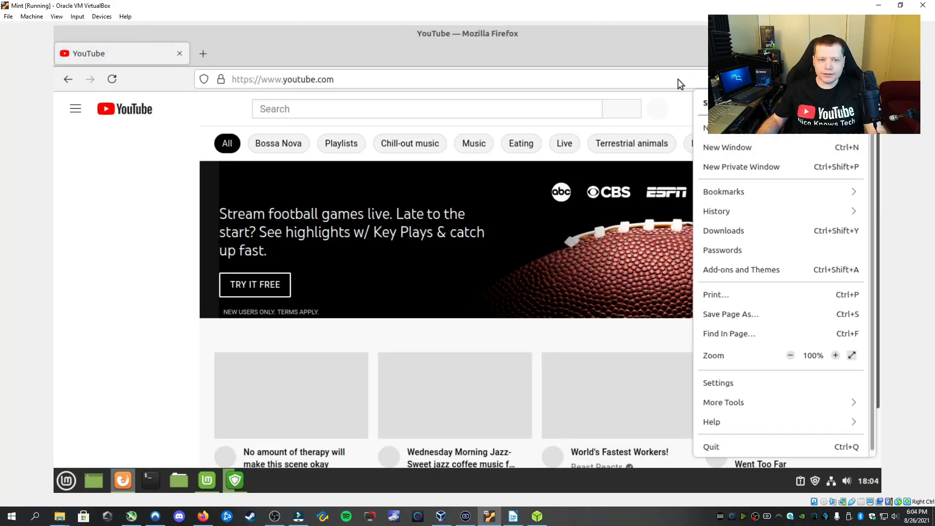
{"action": "left_click", "coordinate": [500, 79]}
{"action": "left_click", "coordinate": [278, 399]}
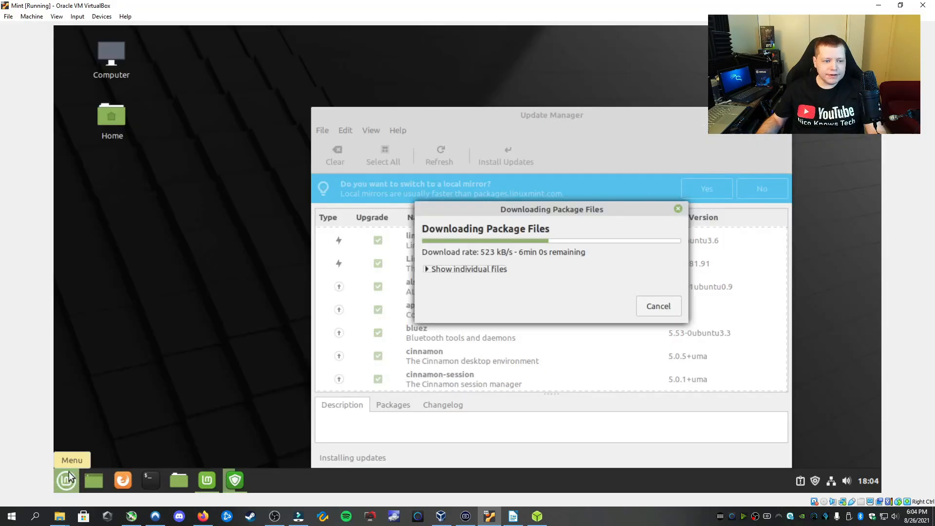
Launch Software Manager from the Mint application menu
{"action": "left_click", "coordinate": [68, 478]}
{"action": "left_click", "coordinate": [84, 219]}
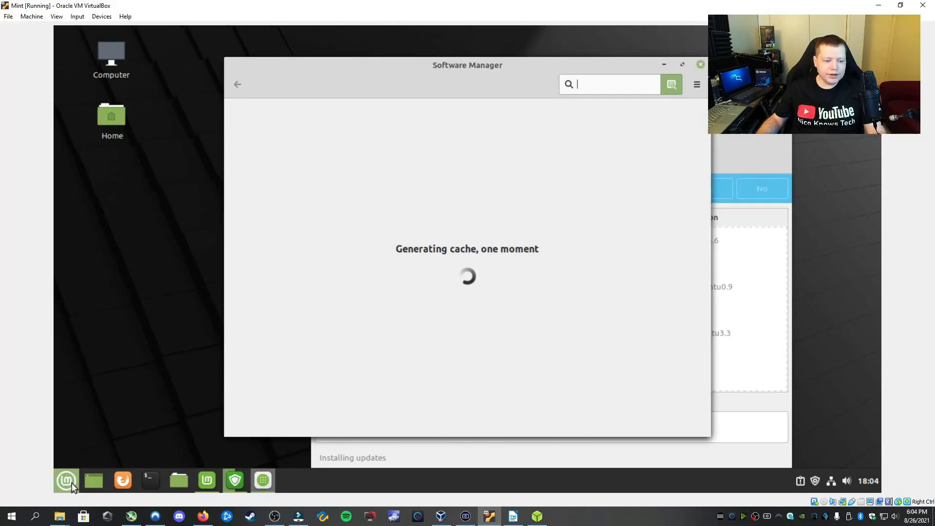
{"action": "left_click", "coordinate": [68, 480]}
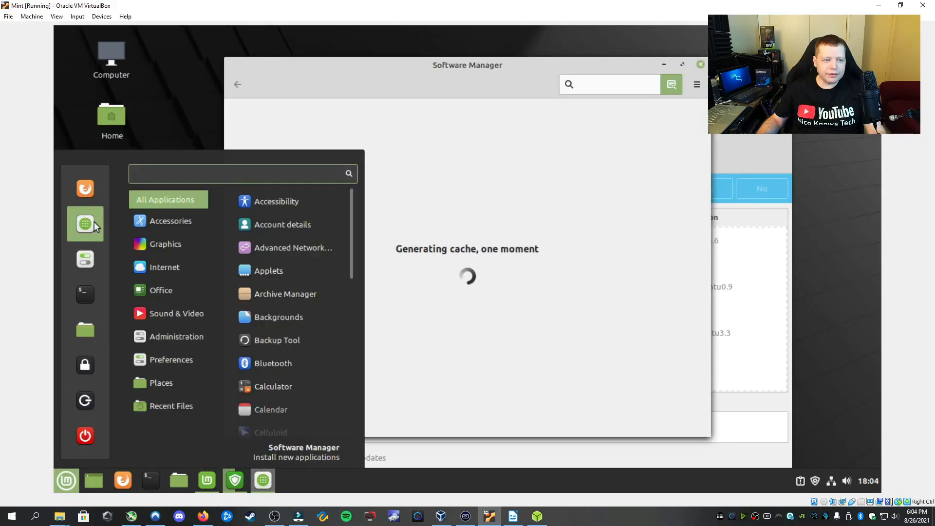
{"action": "left_click", "coordinate": [511, 178]}
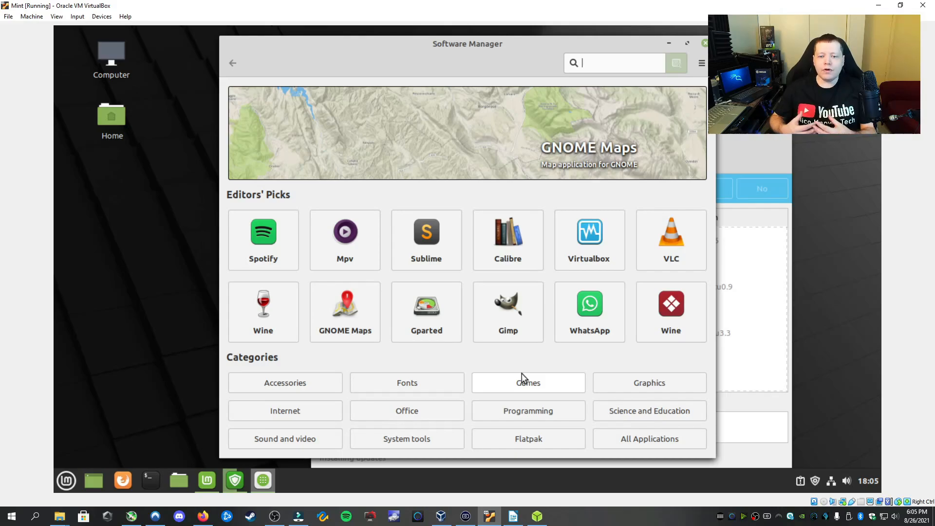
Browse the Sound and video app category, then return to the home page
{"action": "left_click", "coordinate": [295, 439]}
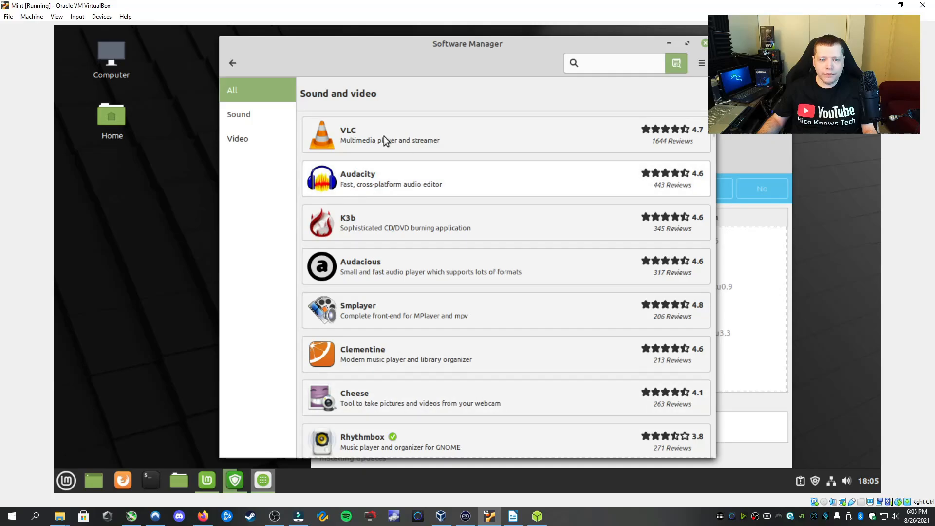
{"action": "scroll", "coordinate": [384, 136], "scroll_direction": "down", "scroll_amount": 2}
{"action": "scroll", "coordinate": [390, 172], "scroll_direction": "down", "scroll_amount": 5}
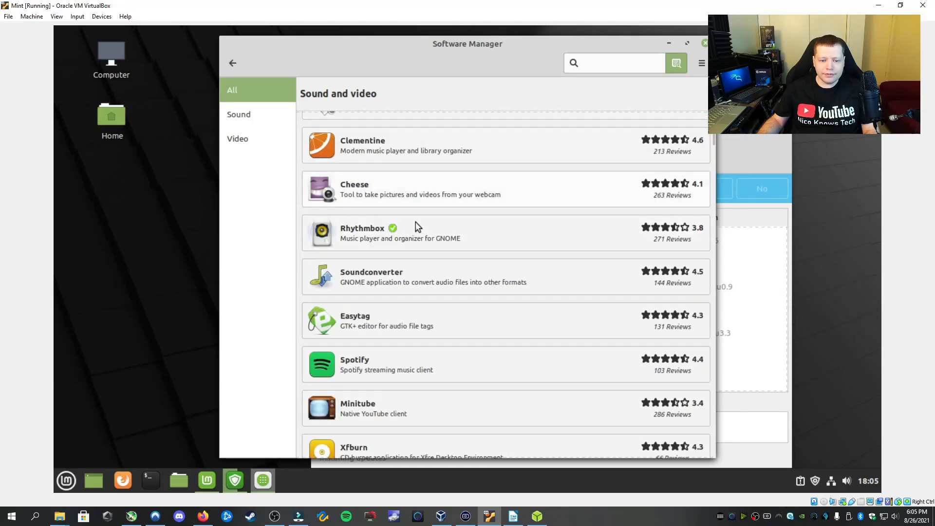
{"action": "scroll", "coordinate": [416, 223], "scroll_direction": "down", "scroll_amount": 8}
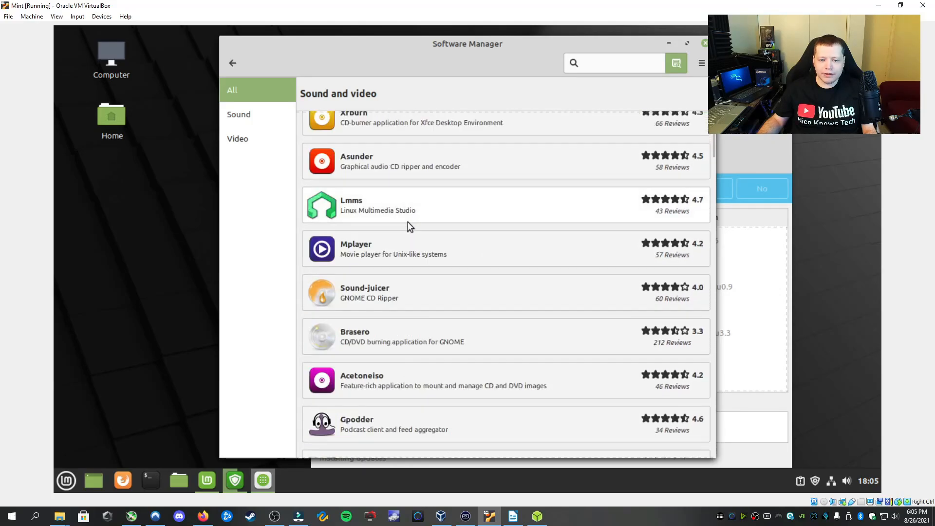
{"action": "left_click", "coordinate": [232, 63]}
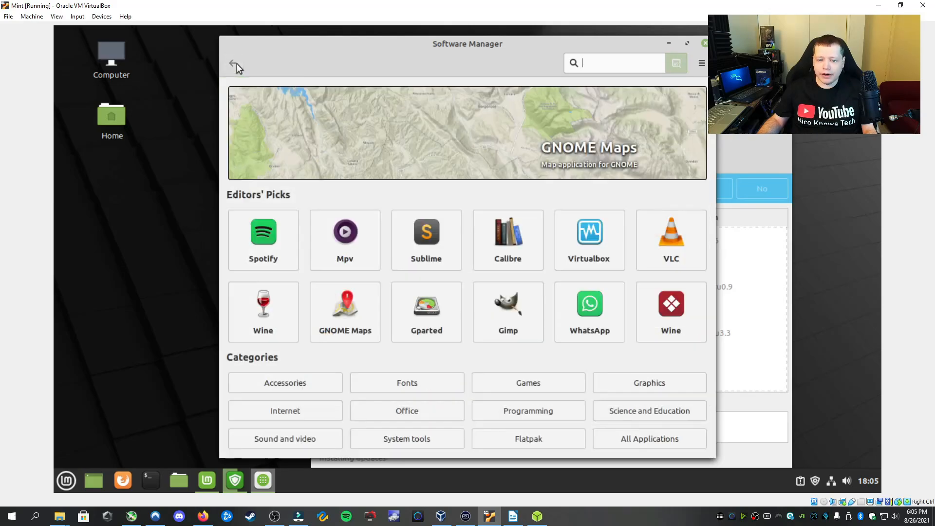
Browse the Graphics app category, then return to the home page
{"action": "left_click", "coordinate": [624, 385]}
{"action": "scroll", "coordinate": [430, 177], "scroll_direction": "down", "scroll_amount": 2}
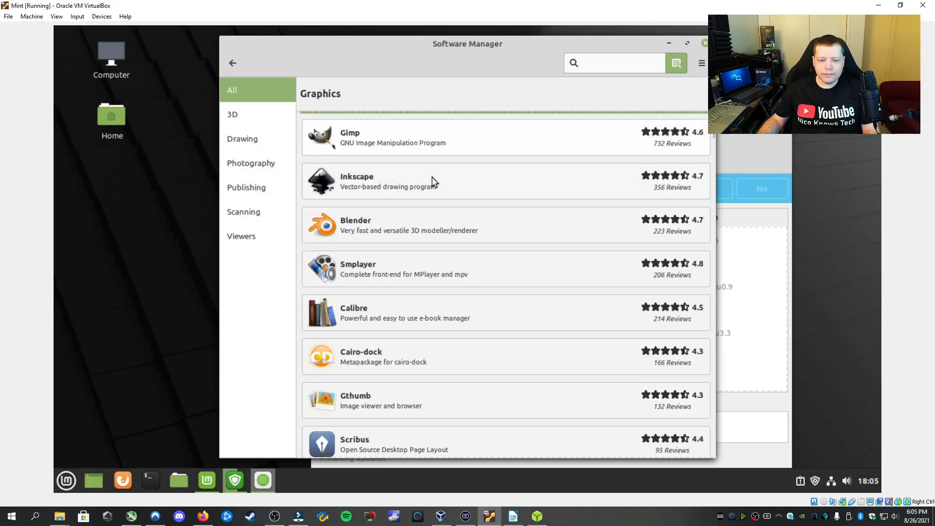
{"action": "scroll", "coordinate": [430, 217], "scroll_direction": "down", "scroll_amount": 10}
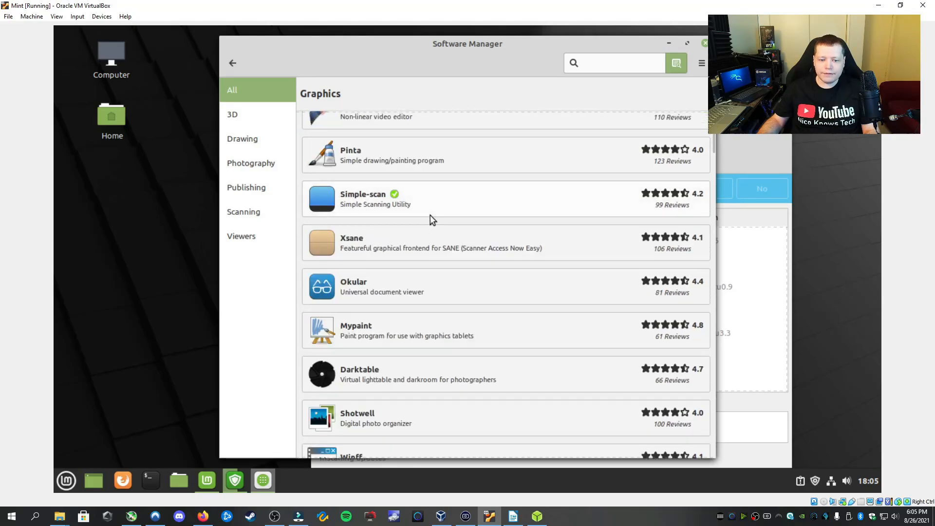
{"action": "left_click", "coordinate": [236, 65]}
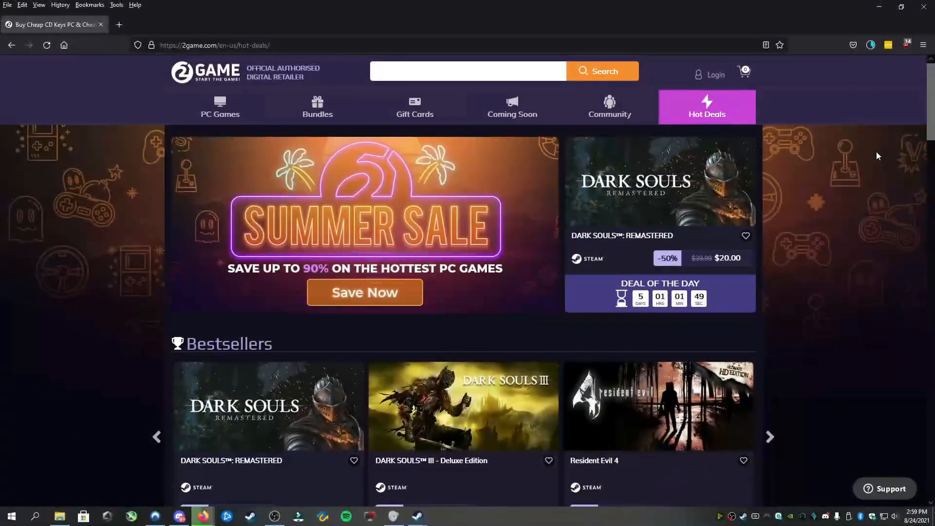
Scroll down the Software Manager home page toward the categories
{"action": "scroll", "coordinate": [877, 156], "scroll_direction": "down", "scroll_amount": 7}
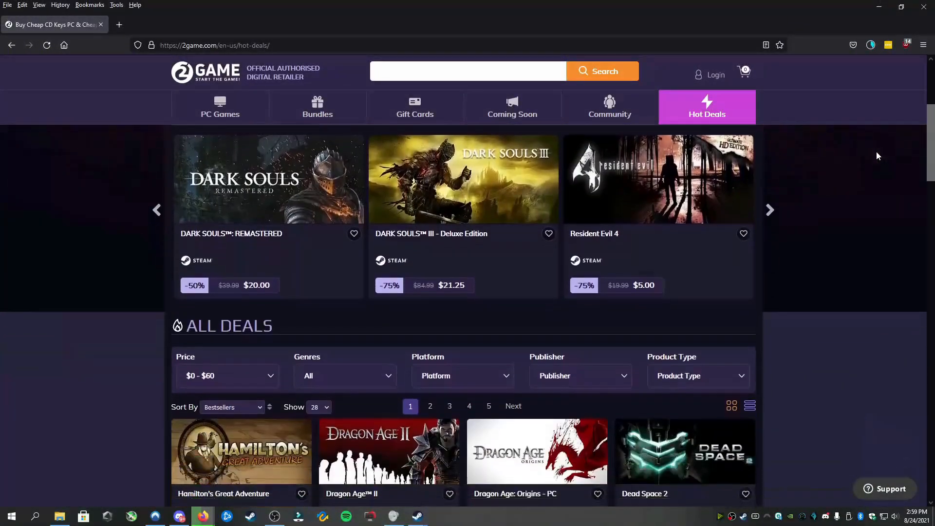
{"action": "scroll", "coordinate": [875, 151], "scroll_direction": "down", "scroll_amount": 3}
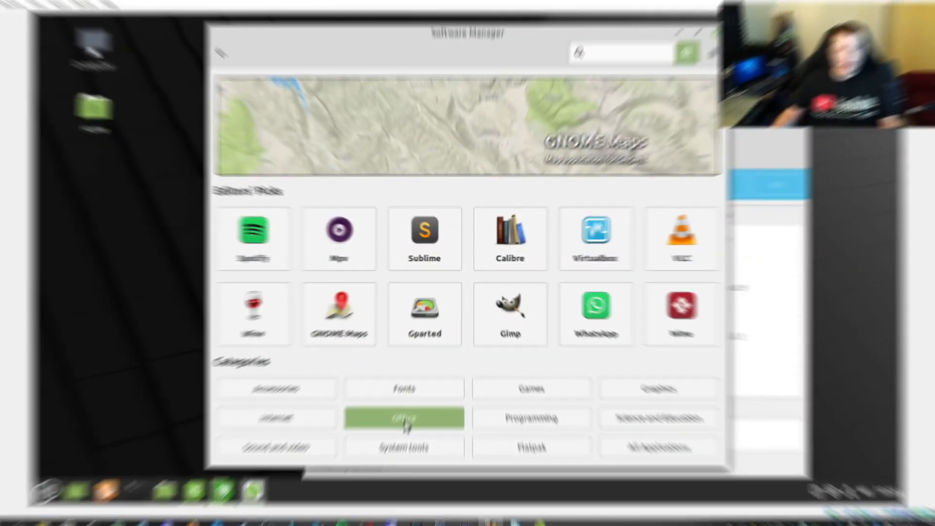
View LibreOffice Writer under the Office category, then close and relaunch the Software Manager
{"action": "left_click", "coordinate": [407, 417]}
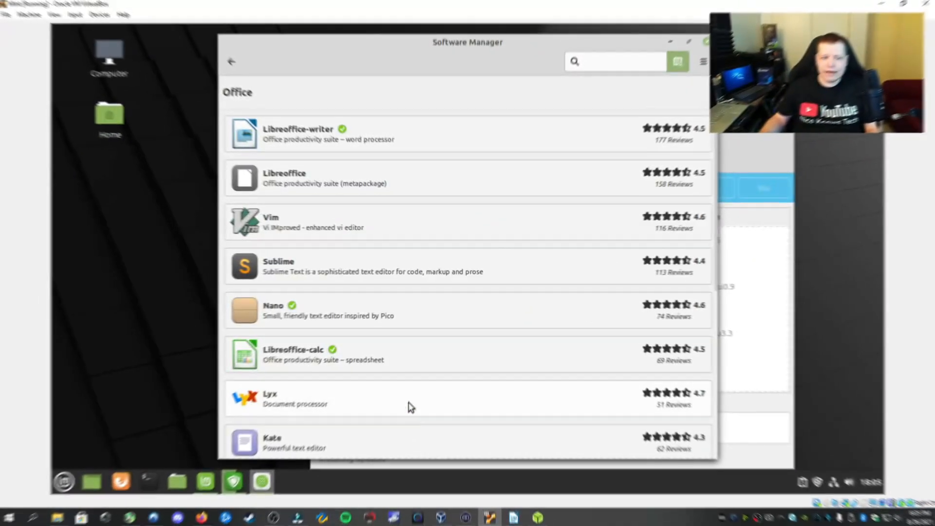
{"action": "left_click", "coordinate": [332, 138]}
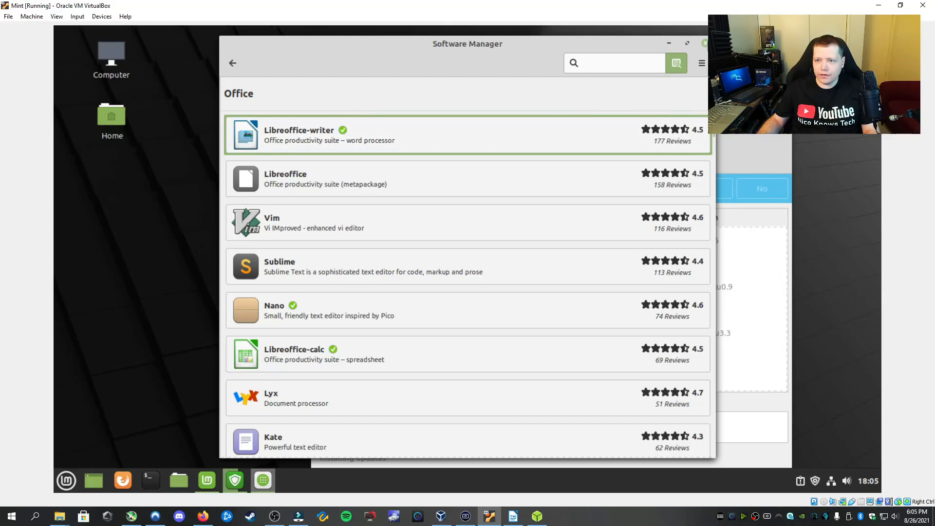
{"action": "left_click", "coordinate": [705, 43]}
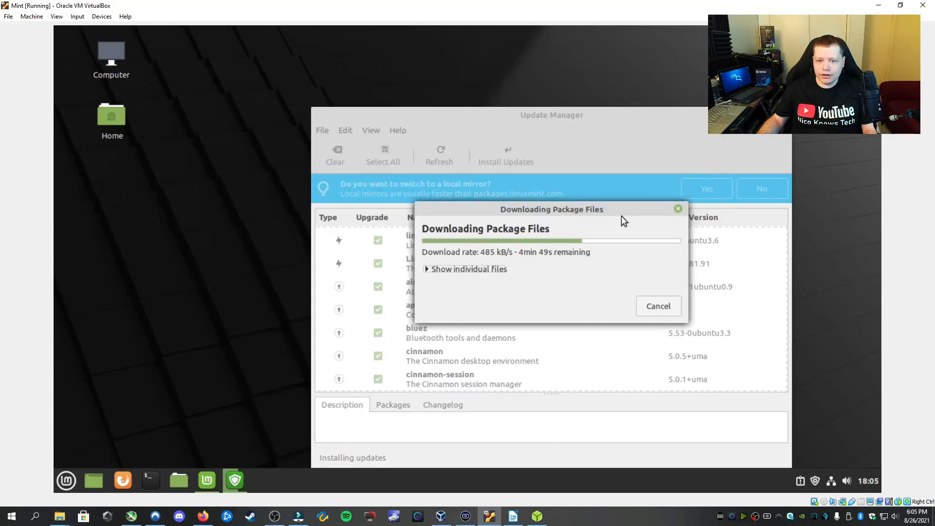
{"action": "left_click", "coordinate": [68, 482]}
{"action": "left_click", "coordinate": [77, 226]}
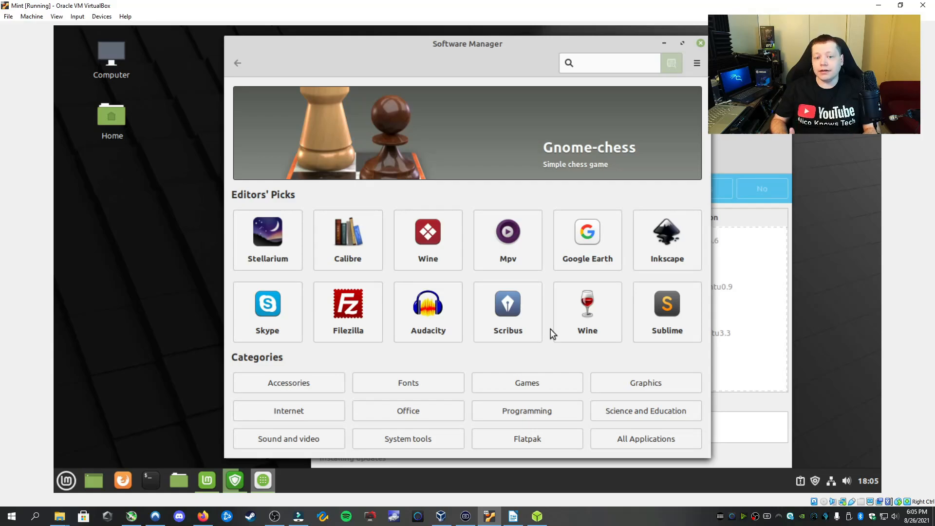
{"action": "type", "text": "ste"}
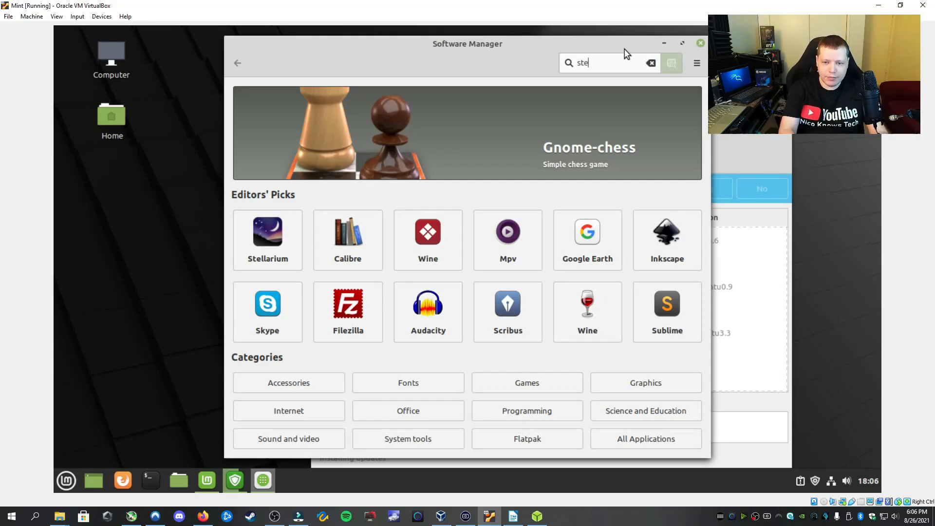
{"action": "type", "text": "am app"}
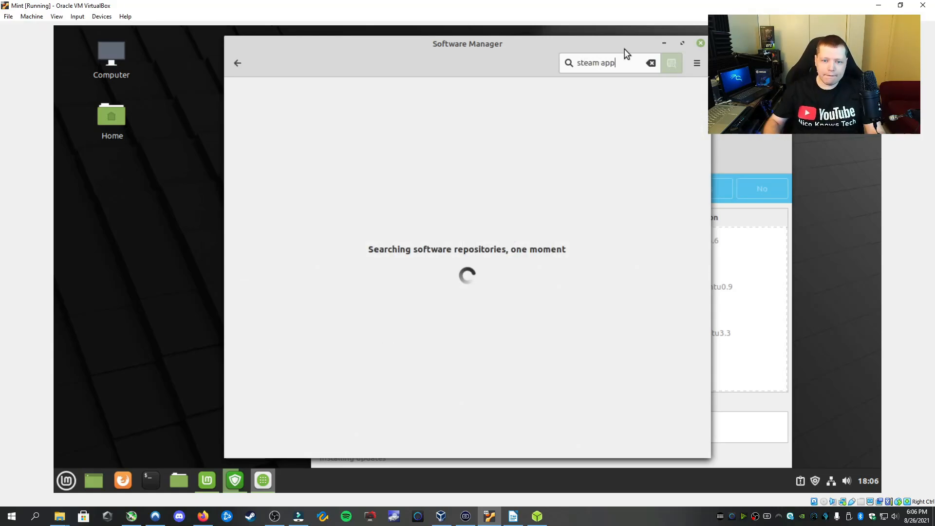
{"action": "key", "text": "BackSpace"}
{"action": "key", "text": "BackSpace"}
{"action": "key", "text": "BackSpace"}
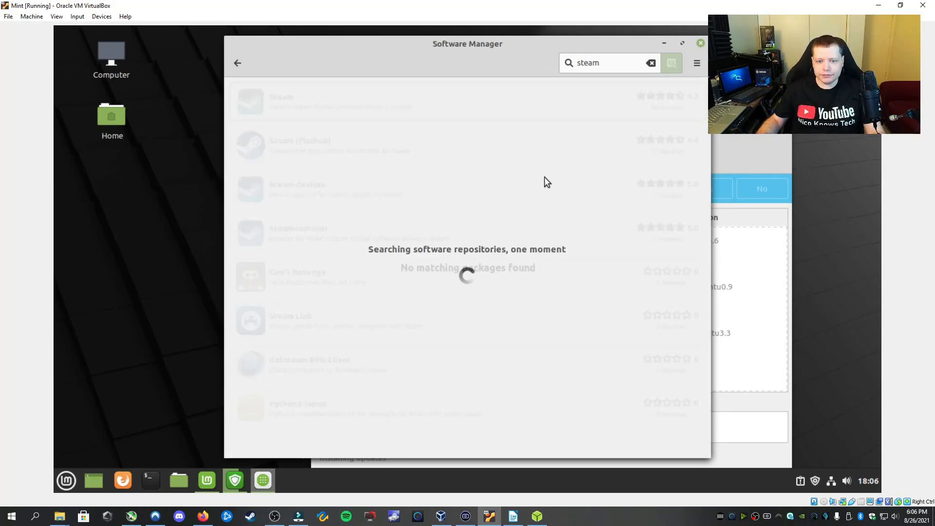
{"action": "left_click", "coordinate": [326, 99]}
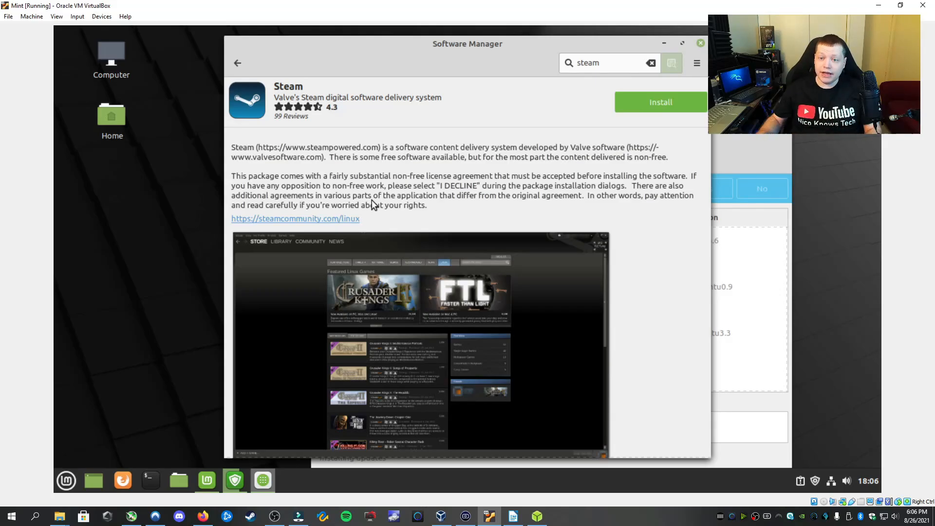
{"action": "left_click", "coordinate": [235, 69]}
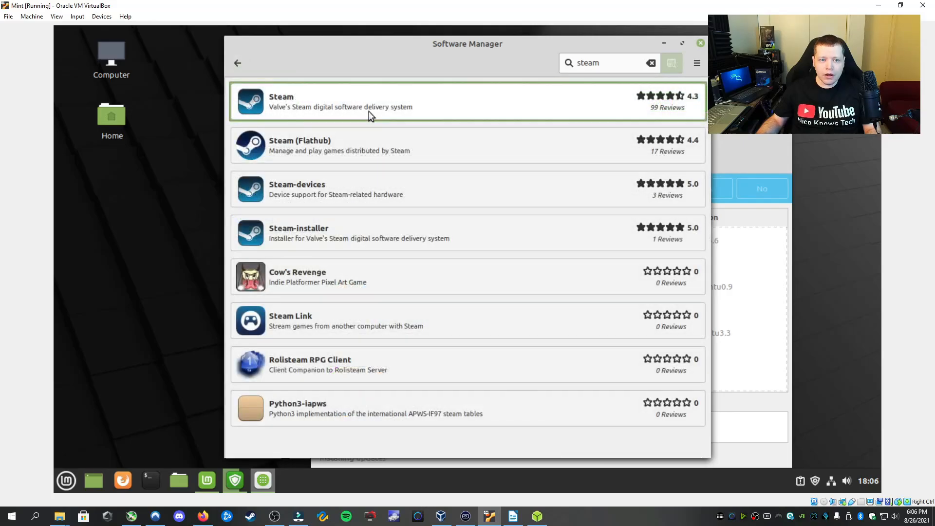
{"action": "left_click", "coordinate": [238, 68]}
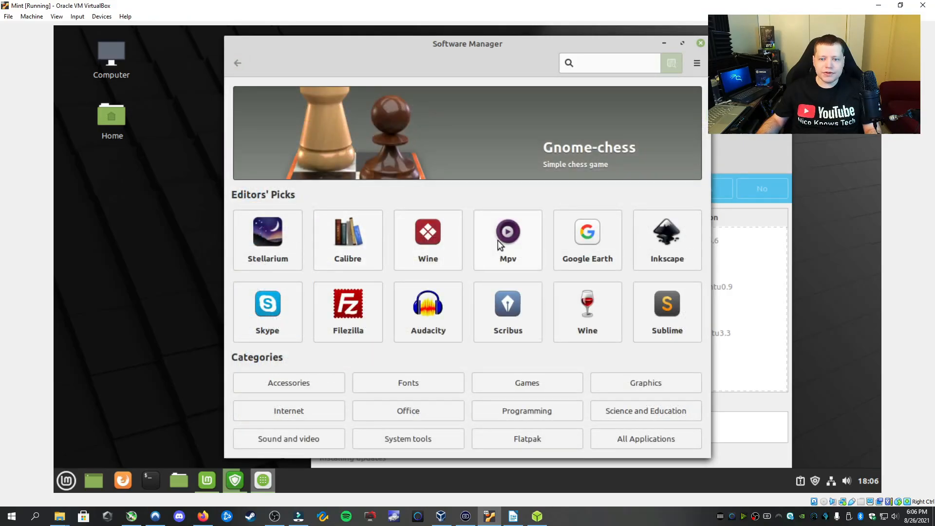
Browse the Games category, filtered to first-person games
{"action": "left_click", "coordinate": [504, 385]}
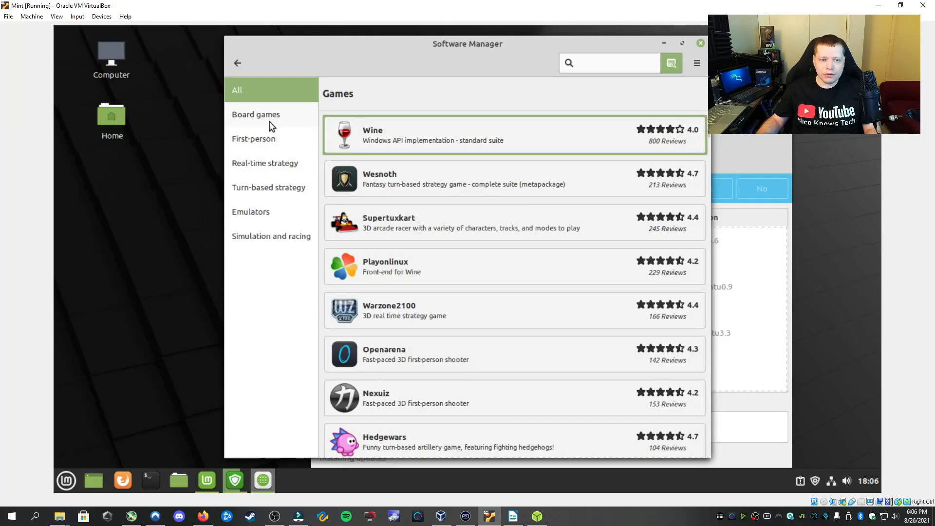
{"action": "scroll", "coordinate": [454, 233], "scroll_direction": "down", "scroll_amount": 10}
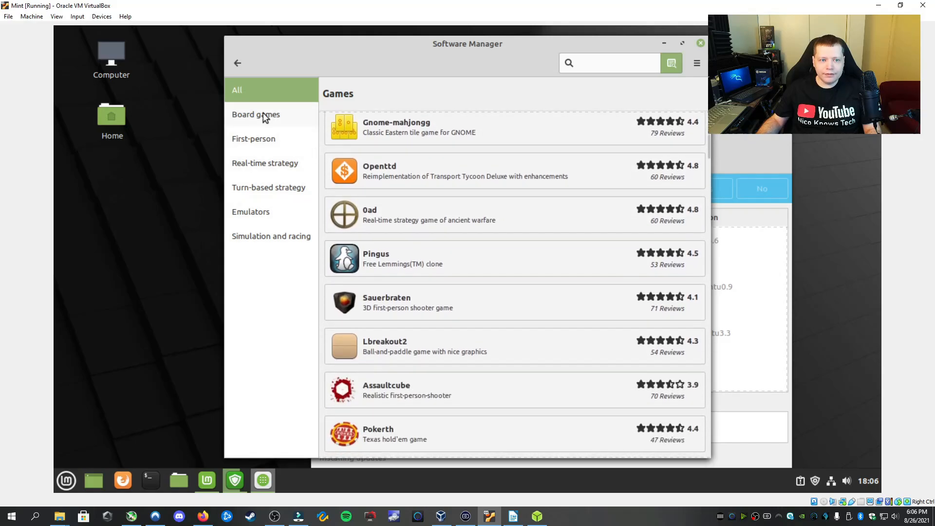
{"action": "left_click", "coordinate": [256, 140]}
{"action": "scroll", "coordinate": [402, 156], "scroll_direction": "down", "scroll_amount": 2}
{"action": "scroll", "coordinate": [402, 156], "scroll_direction": "down", "scroll_amount": 2}
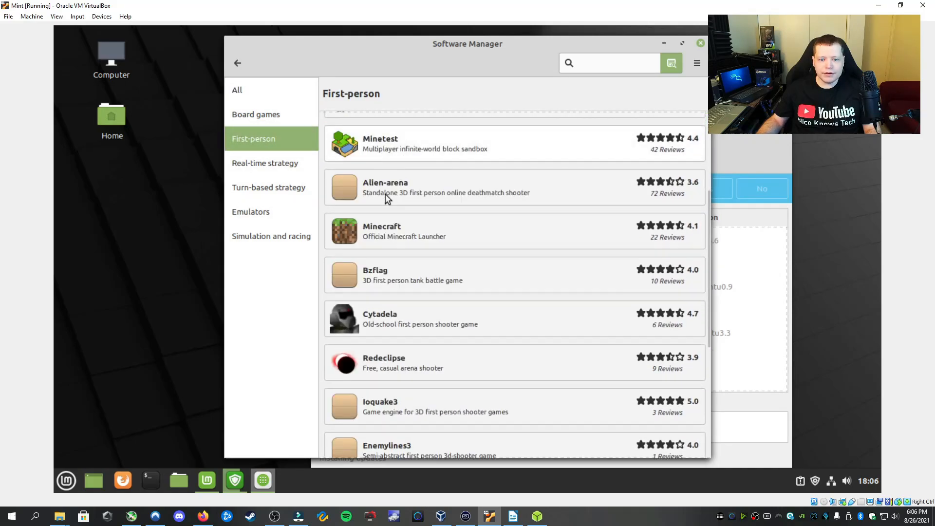
{"action": "scroll", "coordinate": [516, 183], "scroll_direction": "down", "scroll_amount": 4}
{"action": "scroll", "coordinate": [516, 183], "scroll_direction": "down", "scroll_amount": 2}
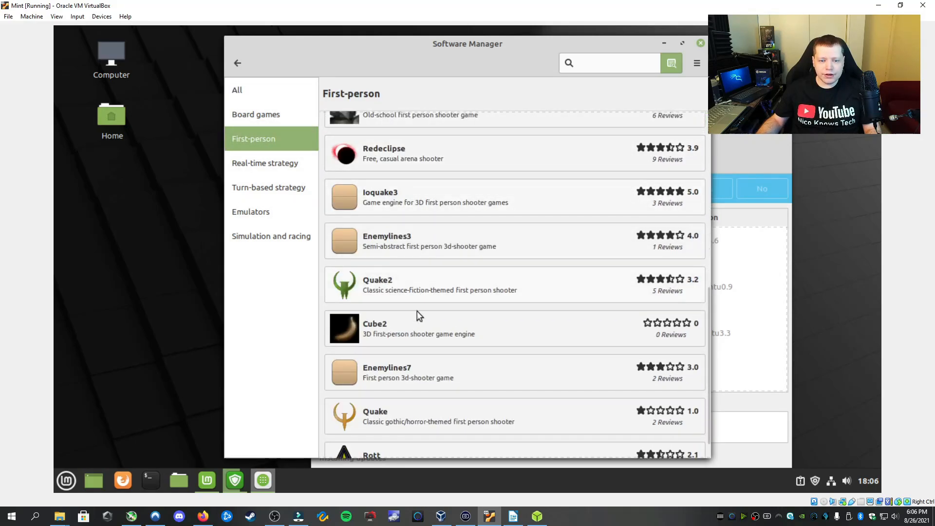
{"action": "scroll", "coordinate": [416, 271], "scroll_direction": "down", "scroll_amount": 1}
Look through real-time strategy, turn-based strategy, emulators, simulation and racing, then close Software Manager
{"action": "left_click", "coordinate": [268, 161]}
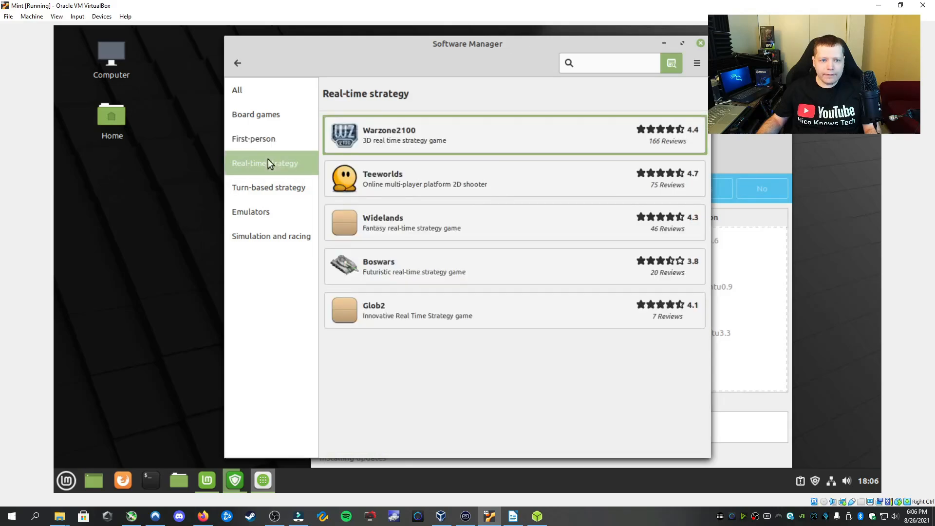
{"action": "left_click", "coordinate": [257, 194]}
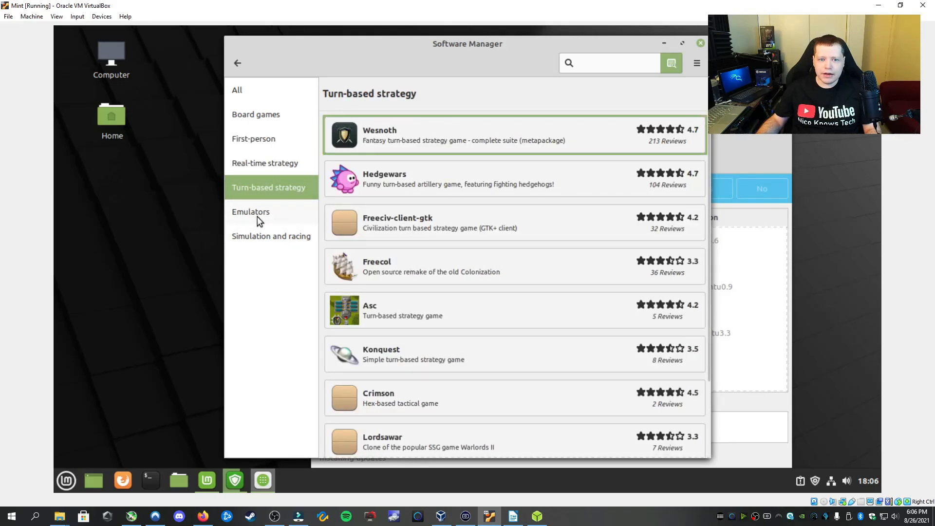
{"action": "left_click", "coordinate": [257, 216]}
{"action": "left_click", "coordinate": [259, 240]}
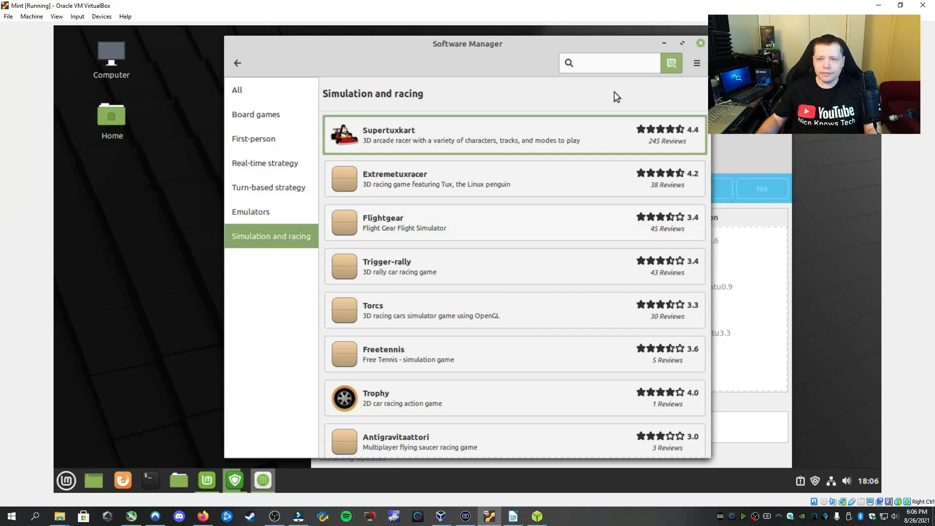
{"action": "left_click", "coordinate": [700, 43]}
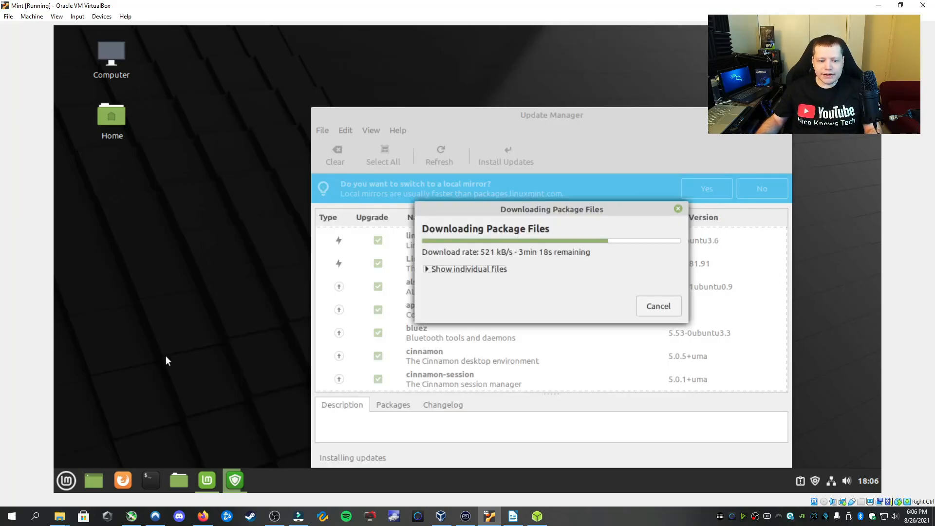
Relaunch the Software Manager from the Mint menu favourites
{"action": "left_click", "coordinate": [66, 480]}
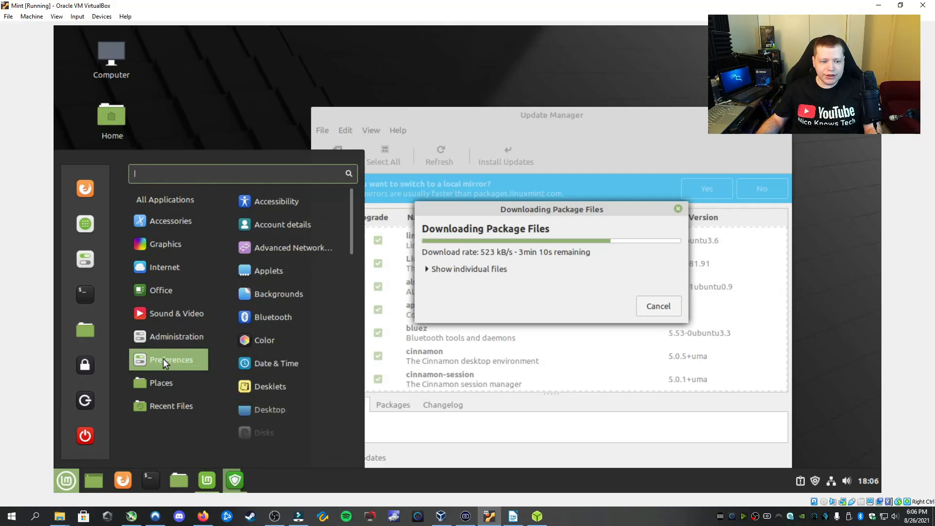
{"action": "left_click", "coordinate": [85, 225]}
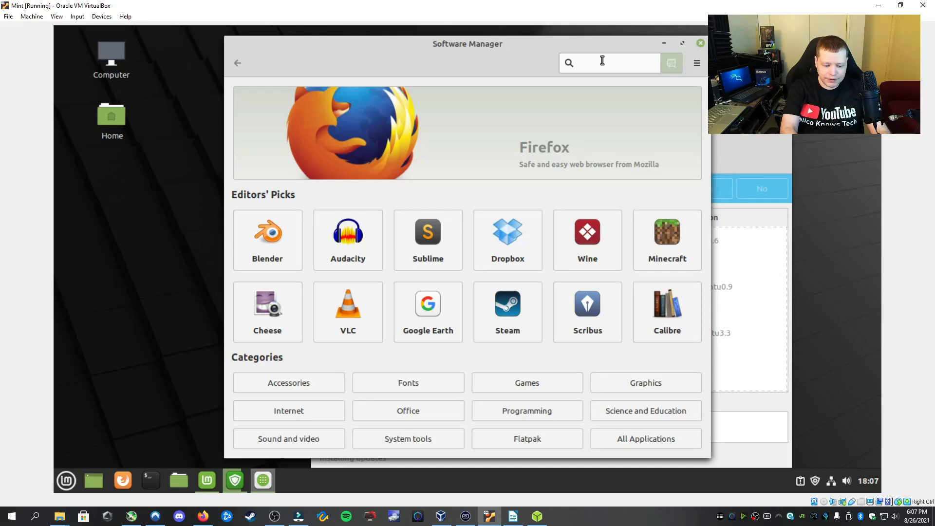
Search for 'firewall' and open the Ufw package page, shown as already installed
{"action": "type", "text": "fire"}
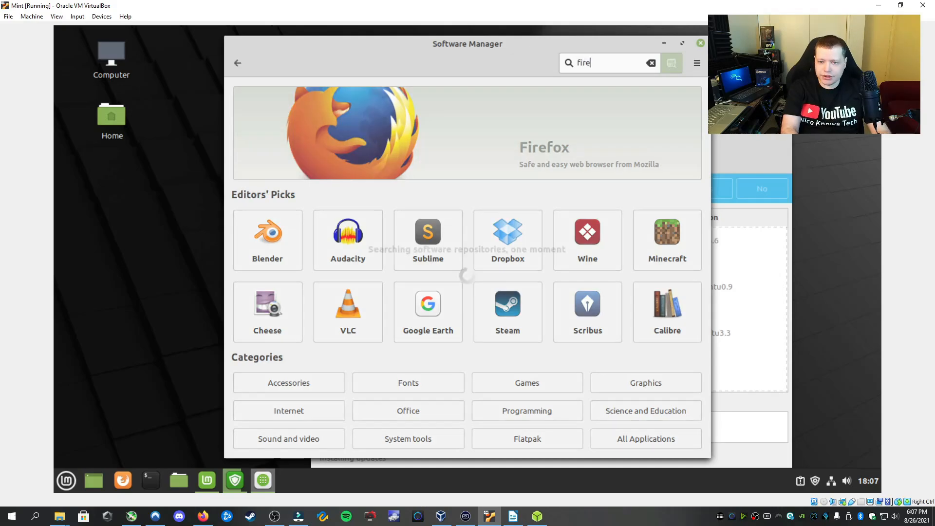
{"action": "type", "text": "wall"}
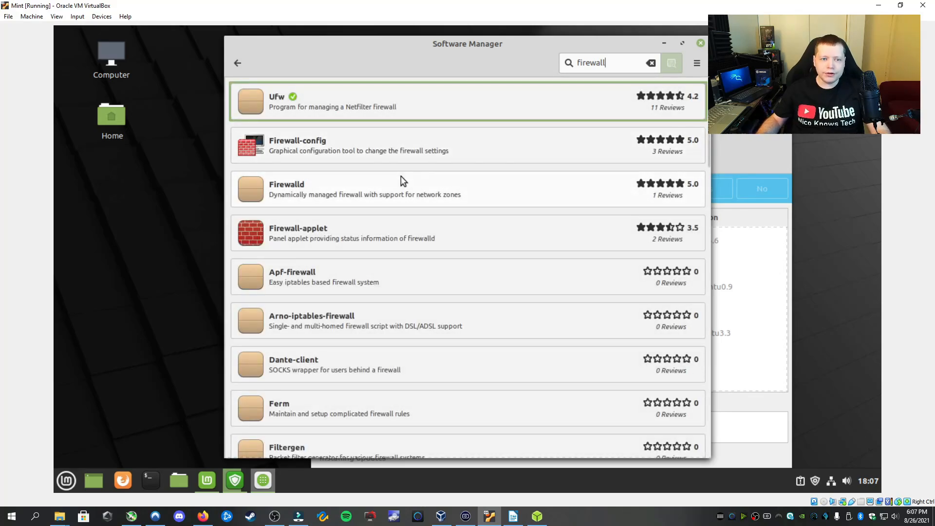
{"action": "left_click", "coordinate": [272, 101]}
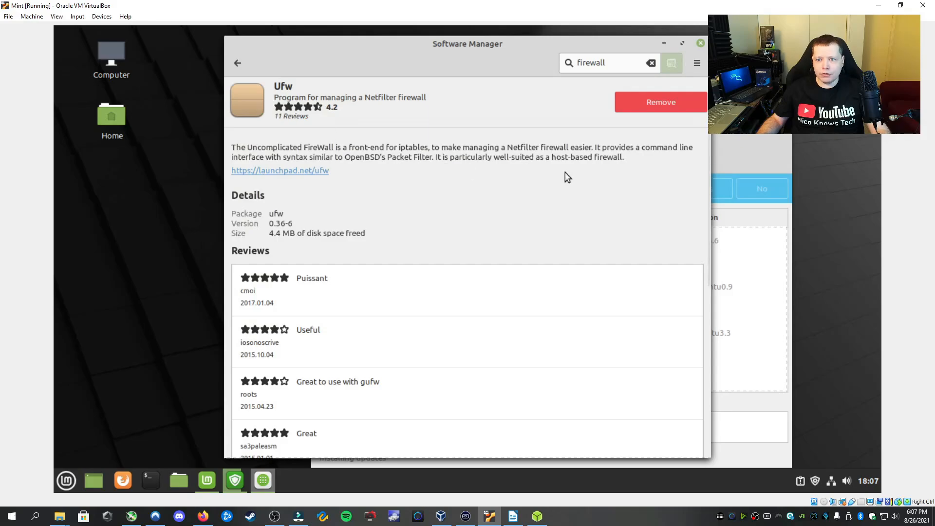
{"action": "left_click", "coordinate": [66, 481]}
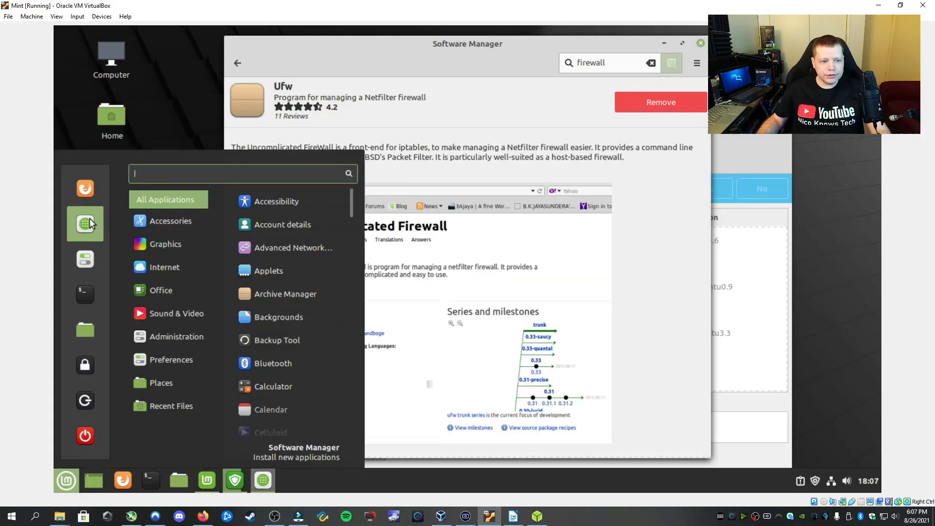
Open System Settings and scroll through its options
{"action": "left_click", "coordinate": [87, 264]}
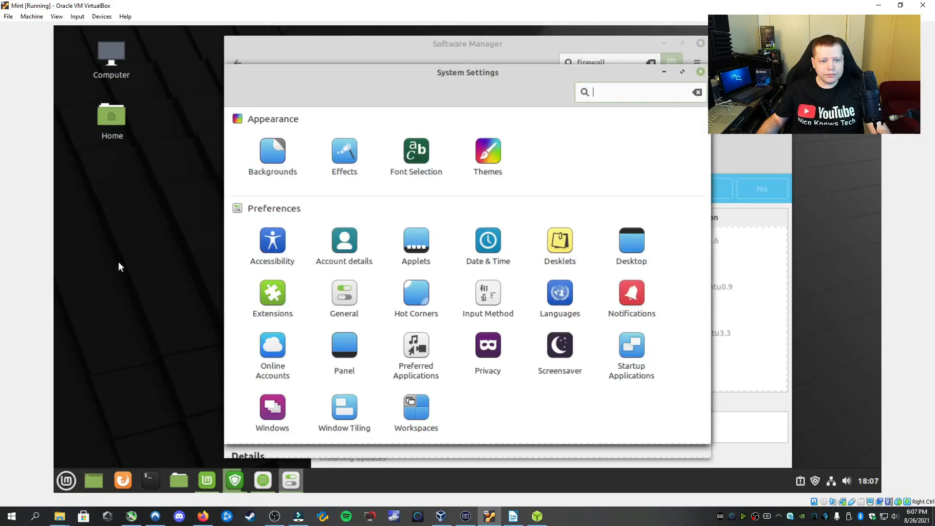
{"action": "left_click", "coordinate": [292, 481]}
{"action": "left_click", "coordinate": [293, 481]}
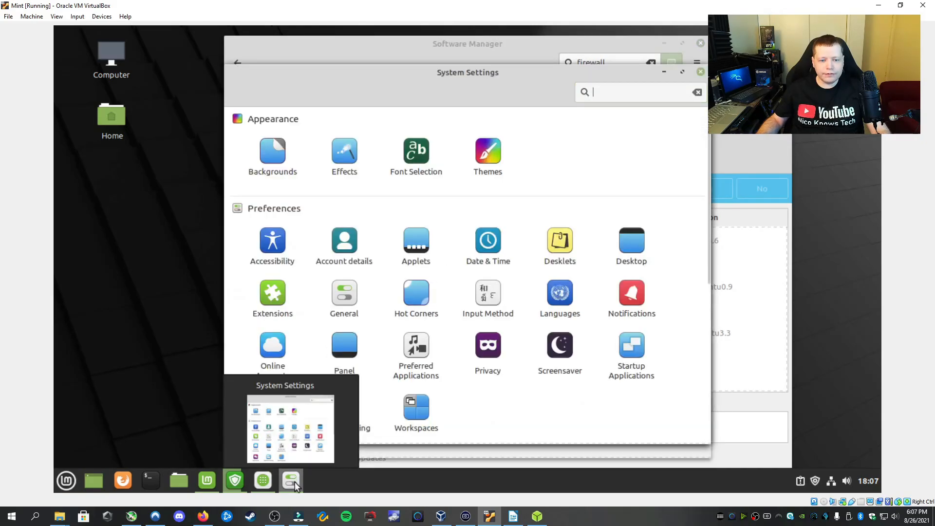
{"action": "scroll", "coordinate": [390, 287], "scroll_direction": "down", "scroll_amount": 5}
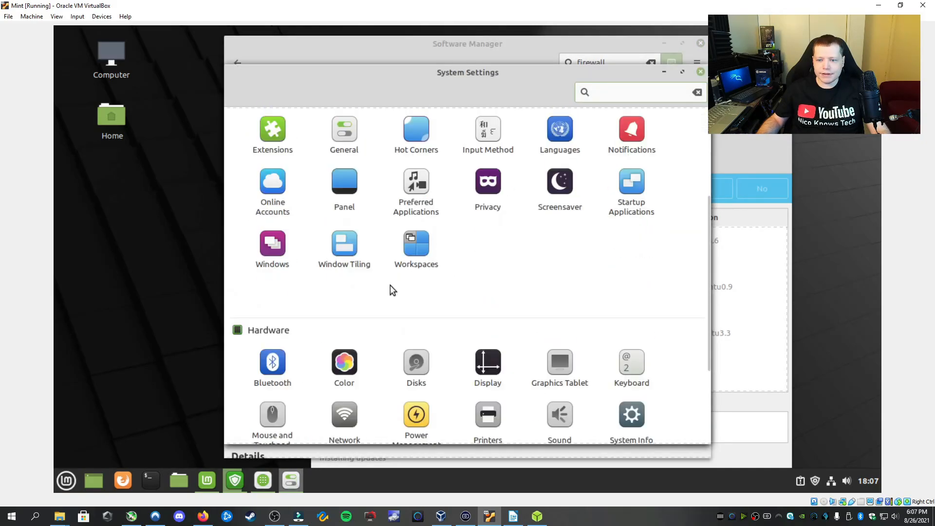
Launch Firewall Configuration via a 'firew' menu search, authenticating with the administrator password
{"action": "left_click", "coordinate": [67, 480]}
{"action": "type", "text": "firewall"}
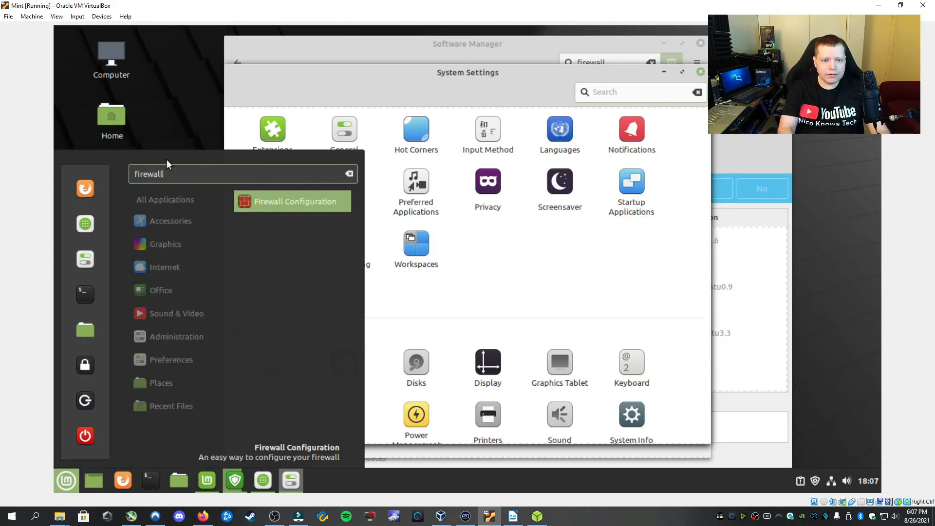
{"action": "left_click", "coordinate": [317, 201]}
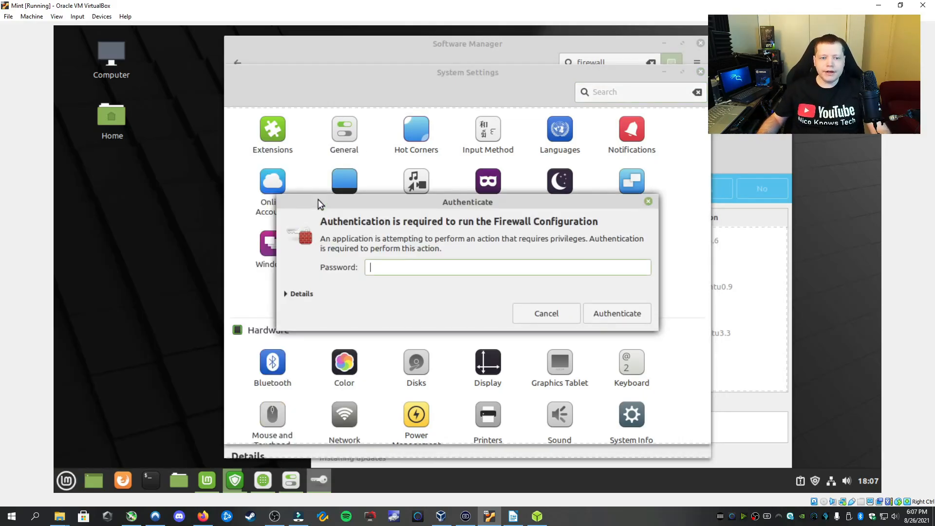
{"action": "type", "text": "•••••••••"}
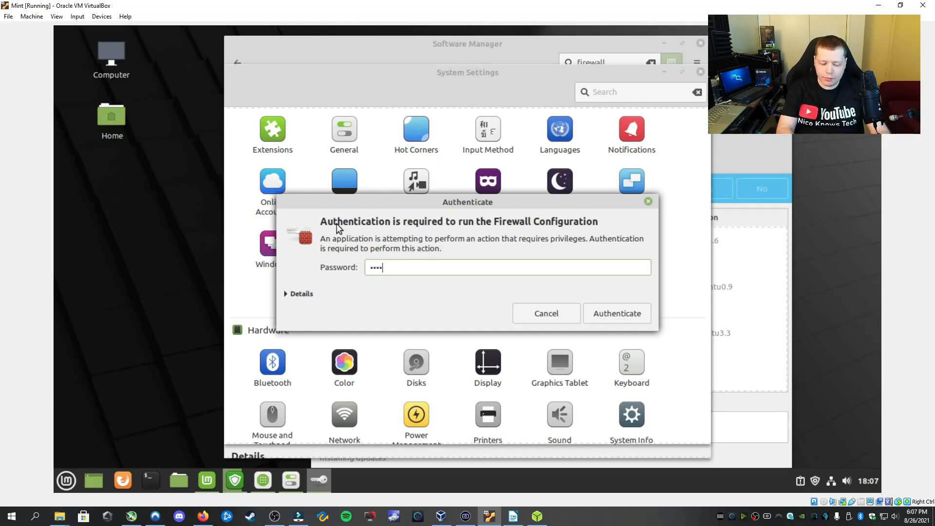
{"action": "key", "text": "Return"}
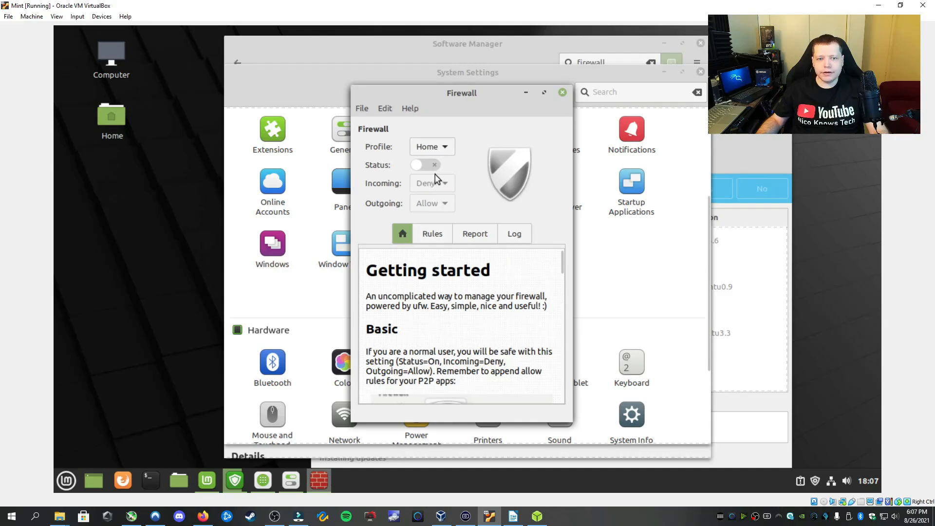
Turn the firewall on (incoming Deny, outgoing Allow), check the empty Rules list, then close it
{"action": "left_click", "coordinate": [433, 165]}
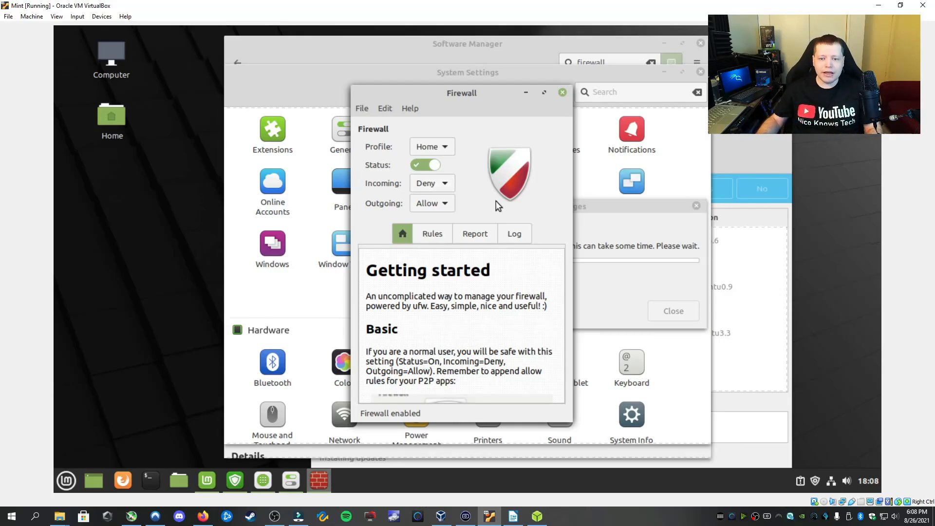
{"action": "left_click", "coordinate": [437, 235]}
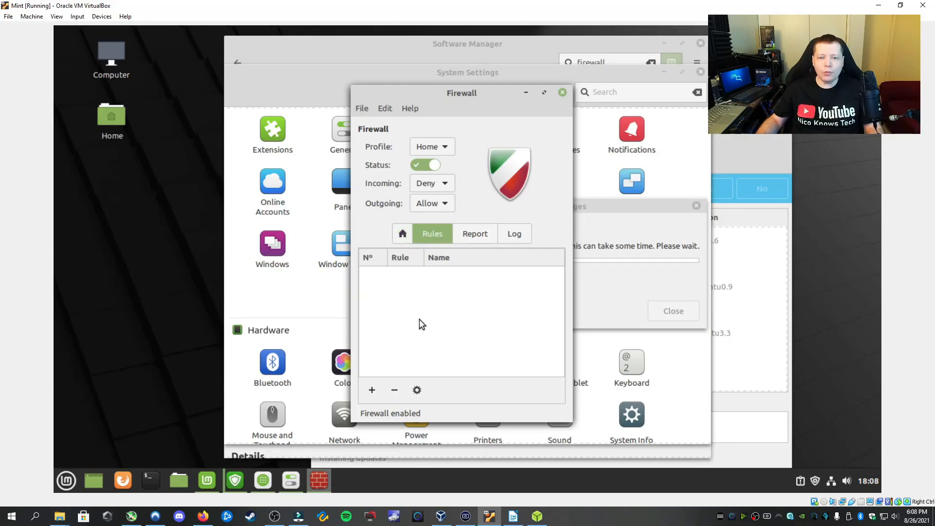
{"action": "left_click", "coordinate": [563, 93]}
Reopen the Software Manager and replace the search with 'clamav'
{"action": "left_click", "coordinate": [253, 346]}
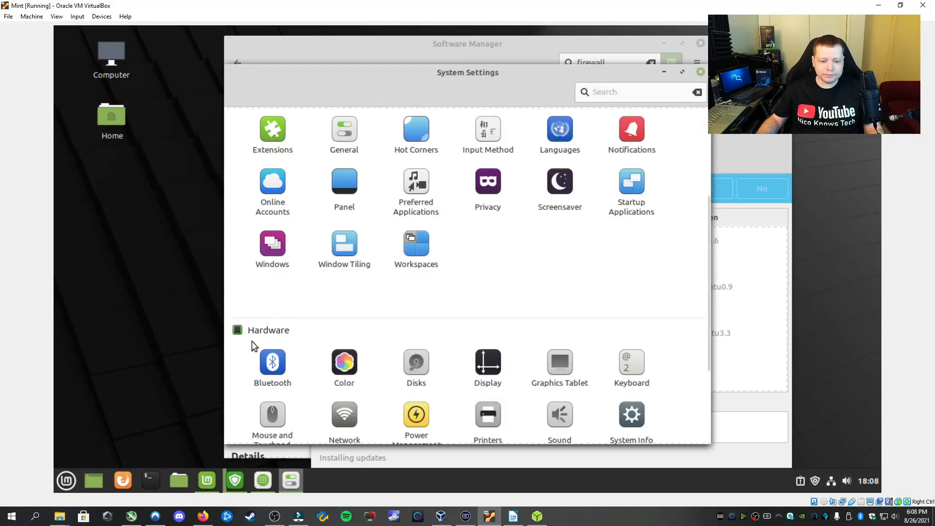
{"action": "left_click", "coordinate": [69, 482]}
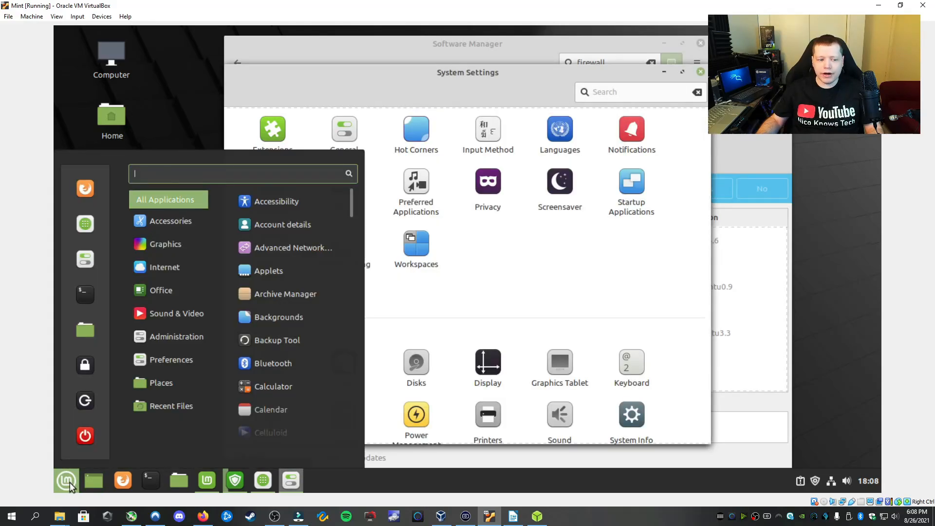
{"action": "left_click", "coordinate": [93, 228]}
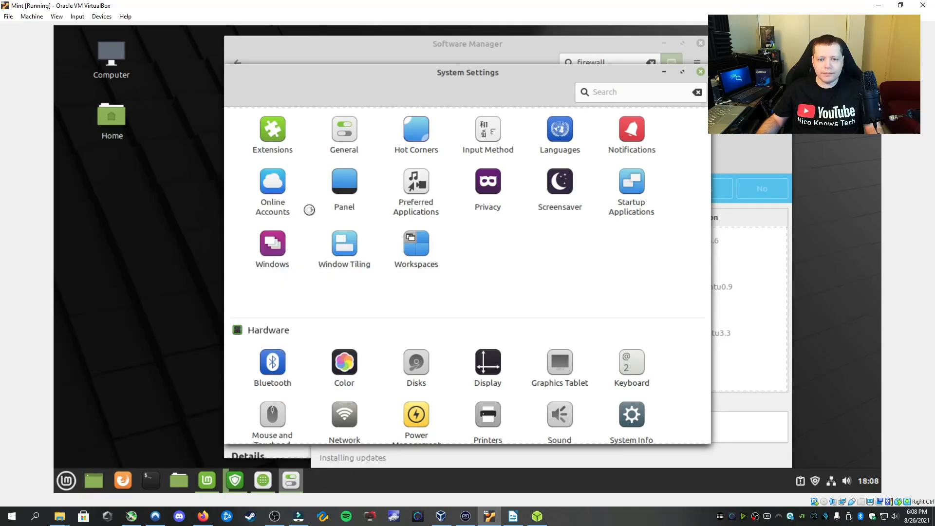
{"action": "key", "text": "ctrl+a"}
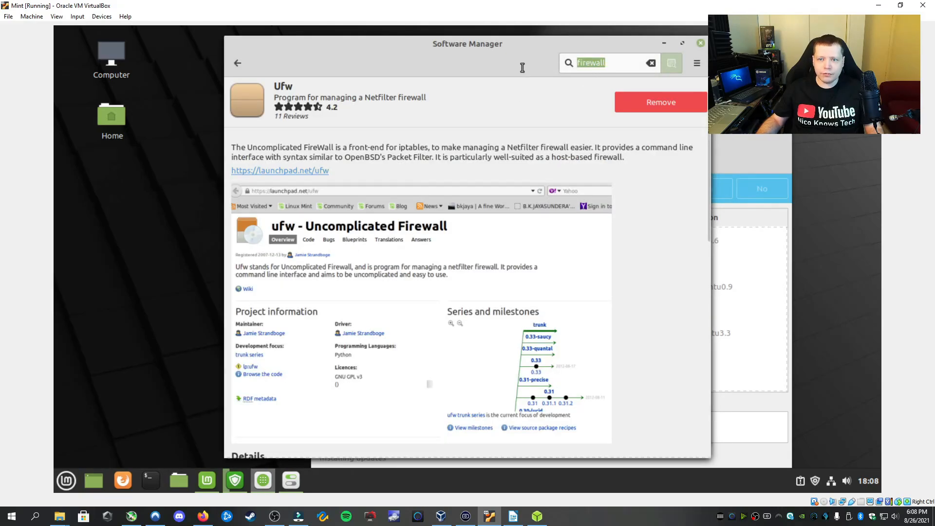
{"action": "type", "text": "clamav"}
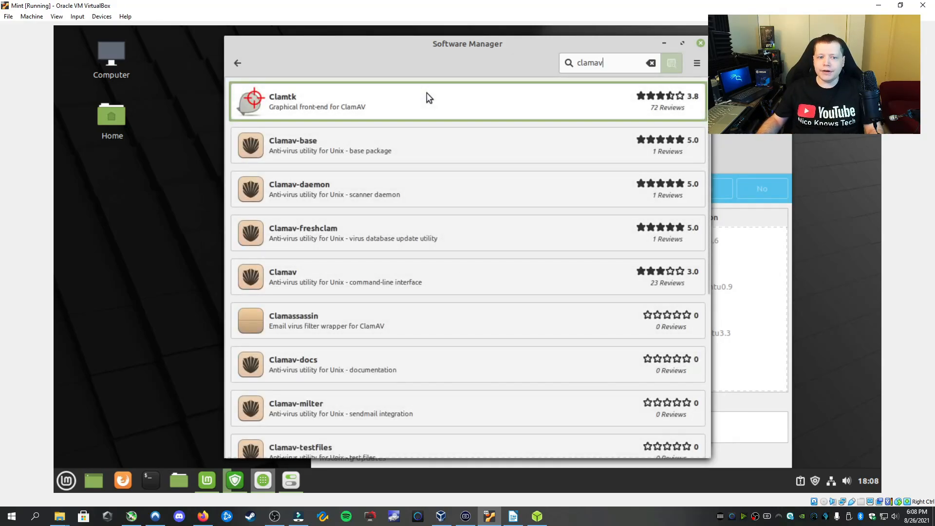
Install the Clamav package, authorising with the administrator password
{"action": "left_click", "coordinate": [375, 279]}
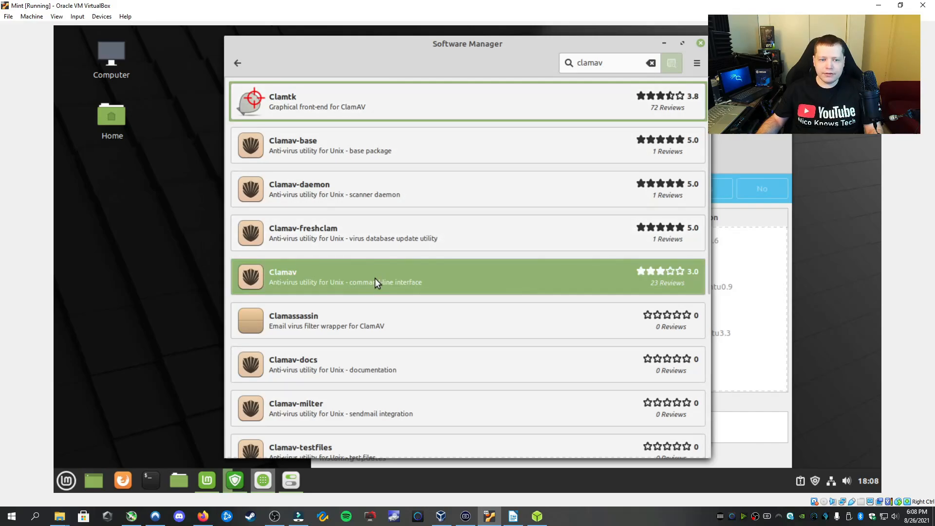
{"action": "left_click", "coordinate": [653, 102]}
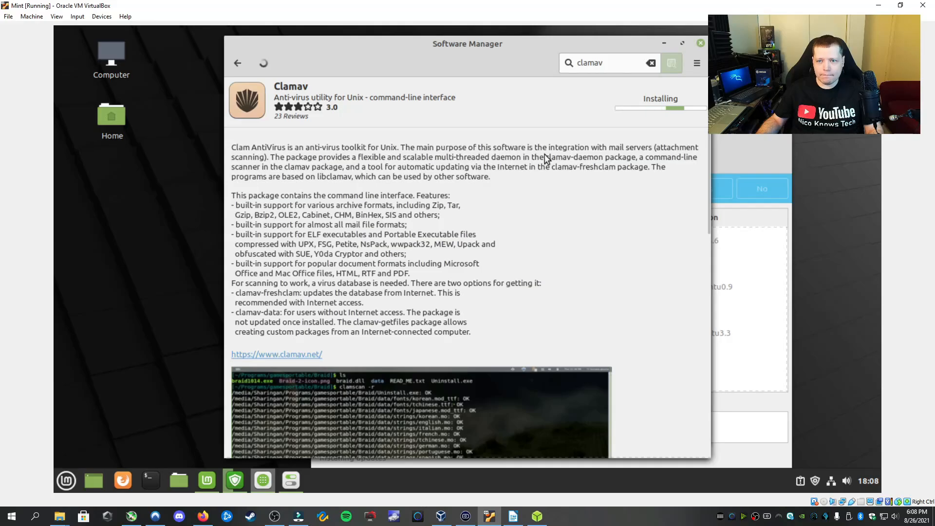
{"action": "left_click", "coordinate": [236, 59]}
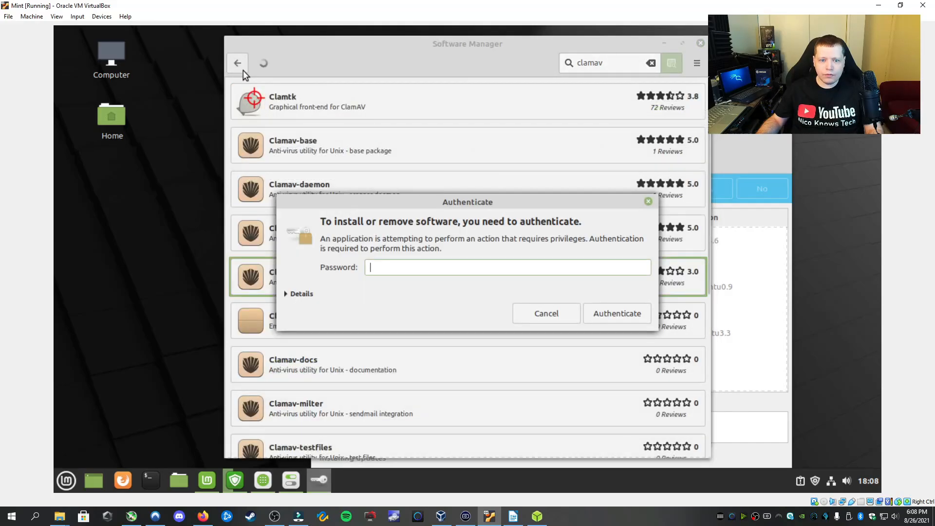
{"action": "type", "text": "•••••••••"}
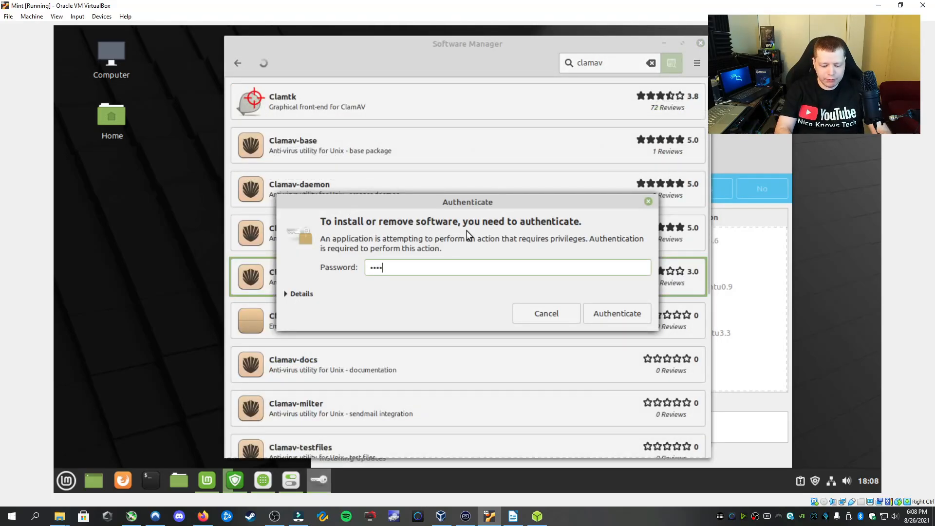
{"action": "key", "text": "Return"}
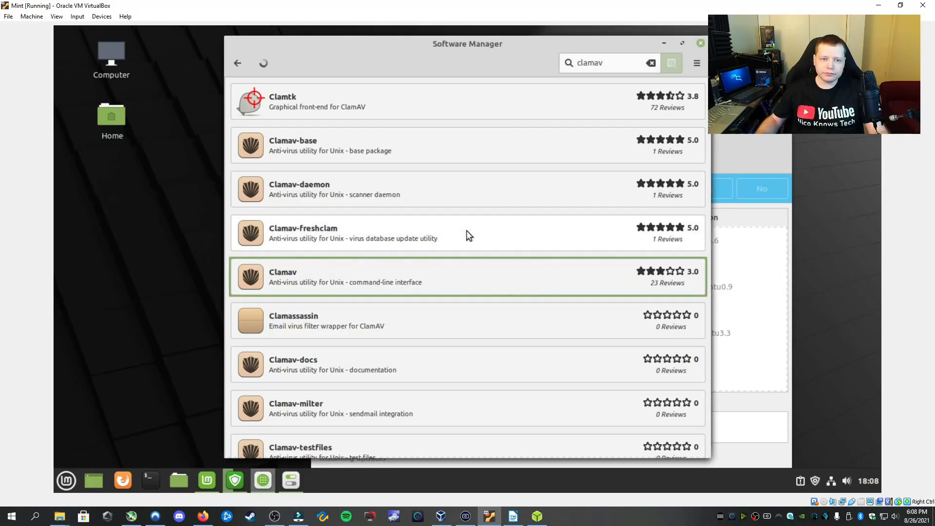
Start installing Clamtk from its package page
{"action": "left_click", "coordinate": [337, 104]}
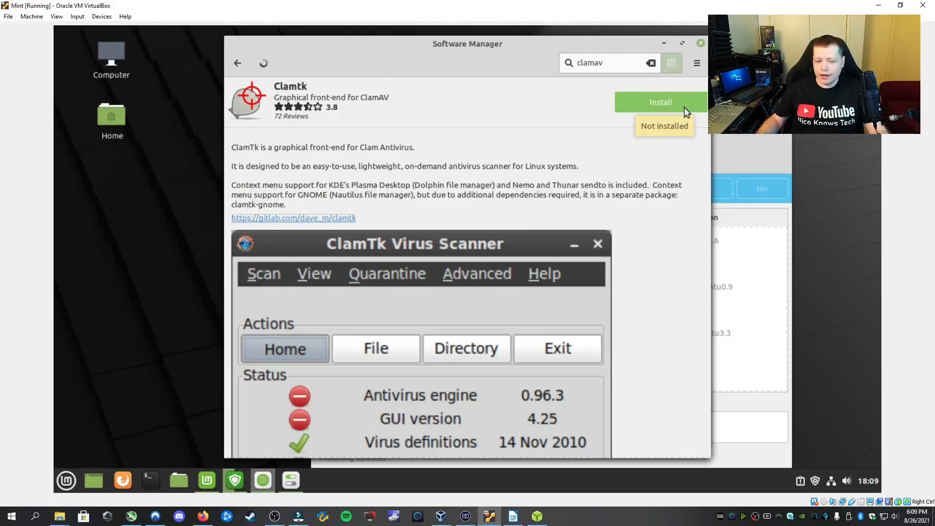
{"action": "left_click", "coordinate": [684, 107]}
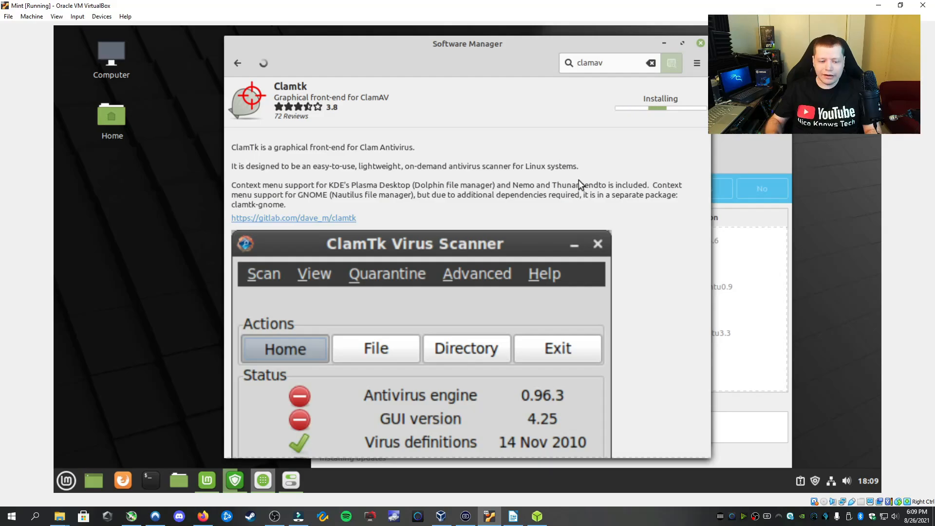
Check the update installation progress, then return to the Software Manager's Clamtk page
{"action": "left_click", "coordinate": [265, 482]}
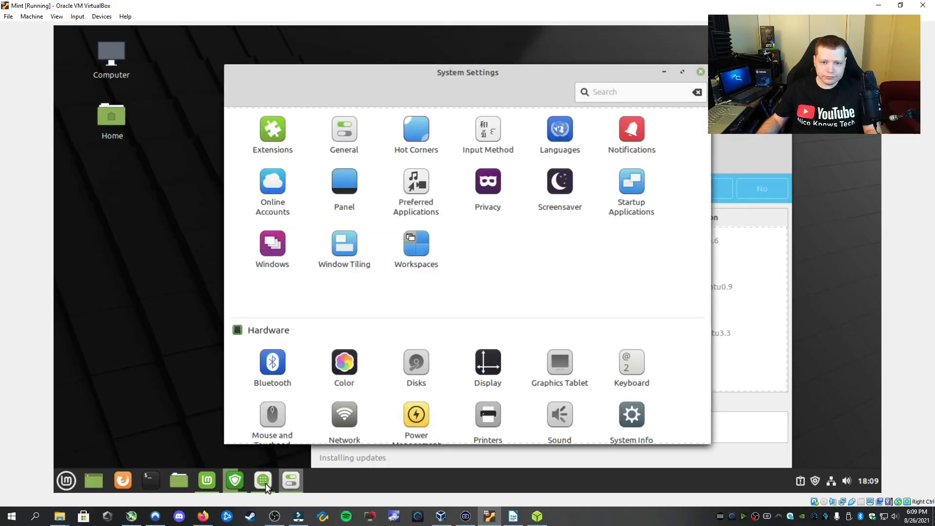
{"action": "left_click", "coordinate": [235, 482]}
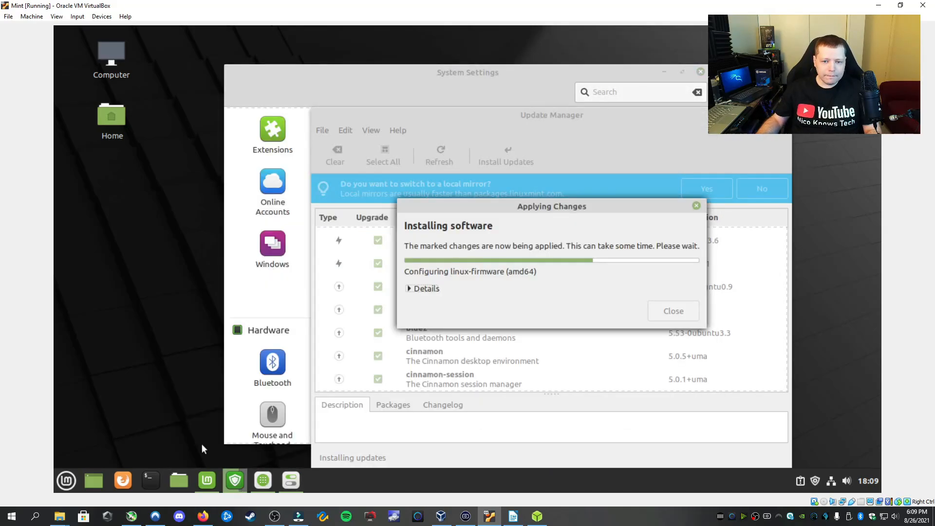
{"action": "left_click", "coordinate": [67, 482]}
{"action": "mouse_move", "coordinate": [173, 314]}
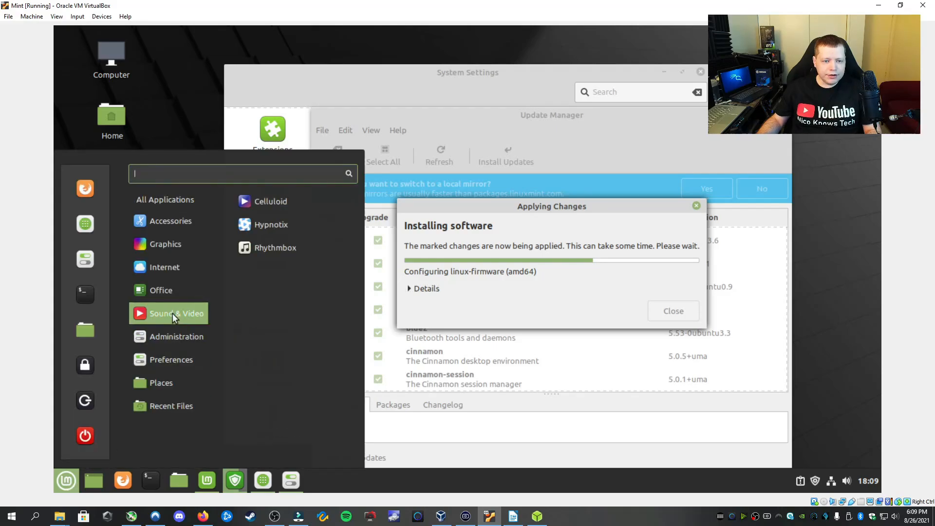
{"action": "mouse_move", "coordinate": [186, 251]}
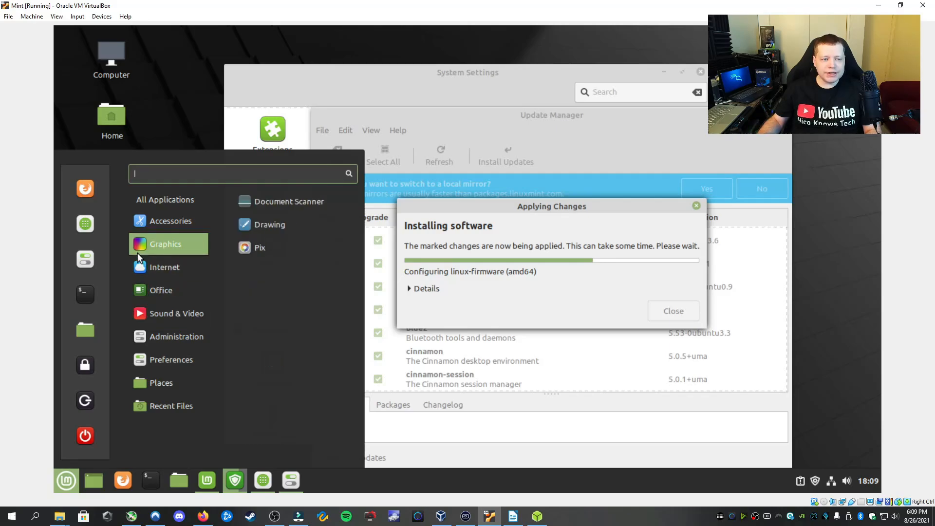
{"action": "left_click", "coordinate": [85, 224]}
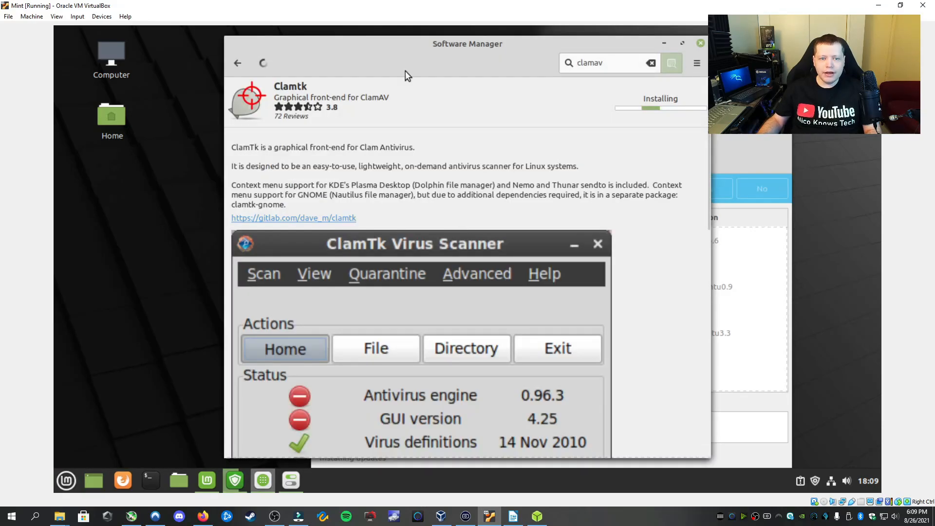
Go back past the clamav results to the Software Manager home page, view Blender, then return home
{"action": "left_click", "coordinate": [241, 64]}
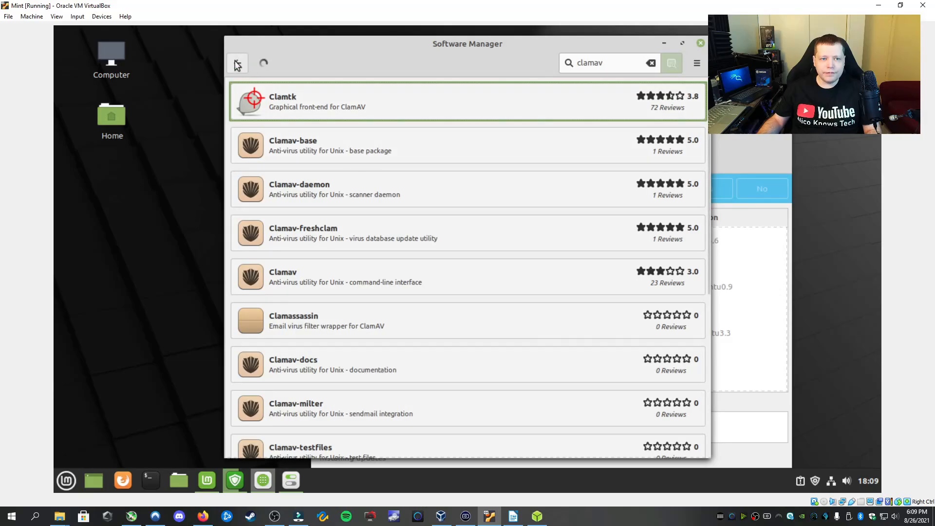
{"action": "left_click", "coordinate": [234, 62]}
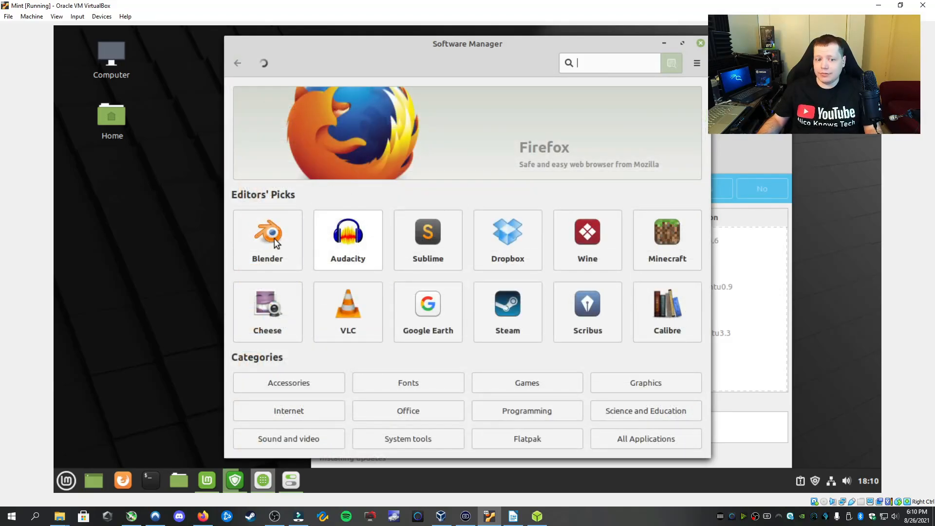
{"action": "left_click", "coordinate": [269, 239]}
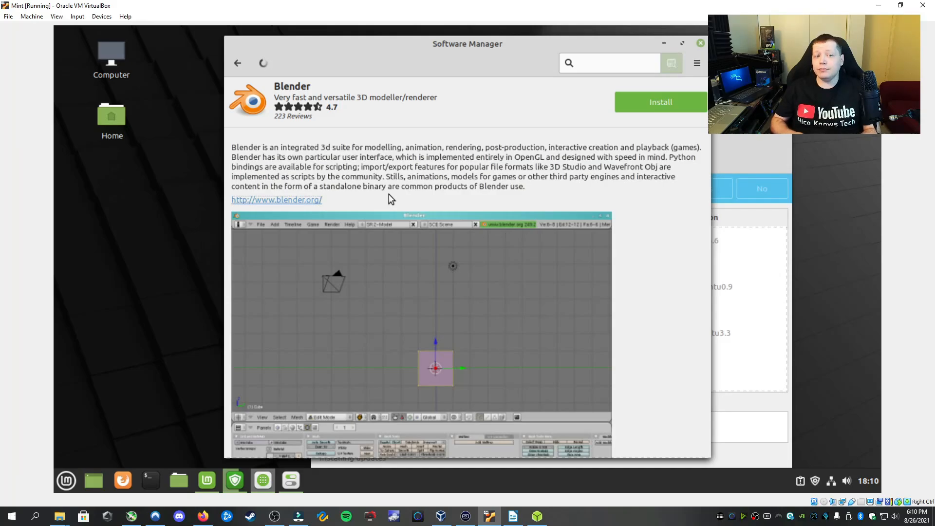
{"action": "left_click", "coordinate": [237, 62]}
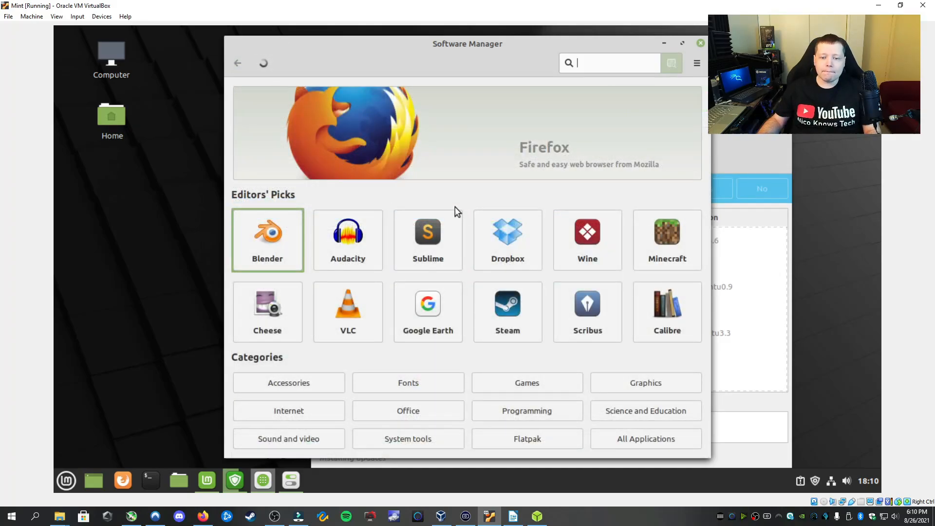